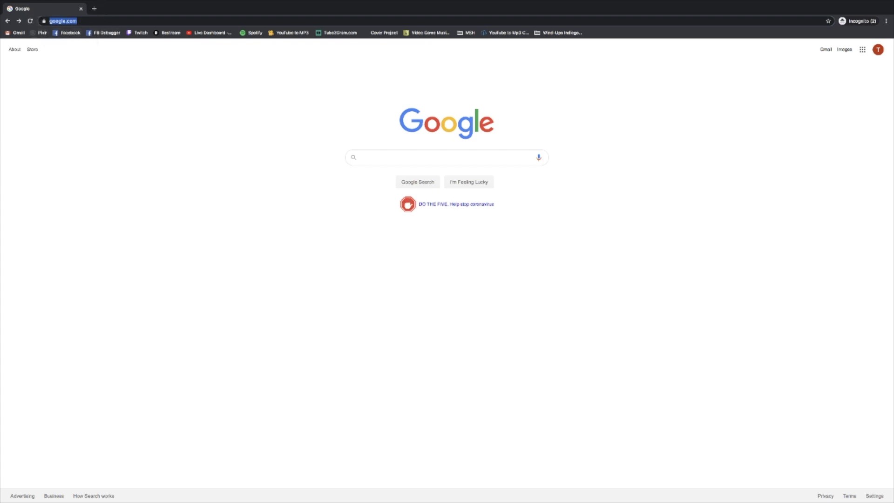
- Replace the Google home page by going to heb.com in Chrome's address bar
left_click(64, 20)
triple_click(96, 21)
type("heb.com")
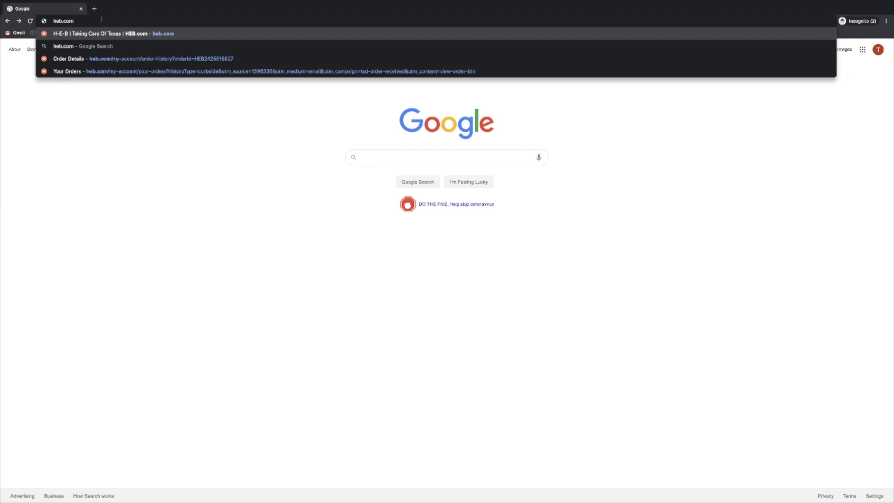
key("Return")
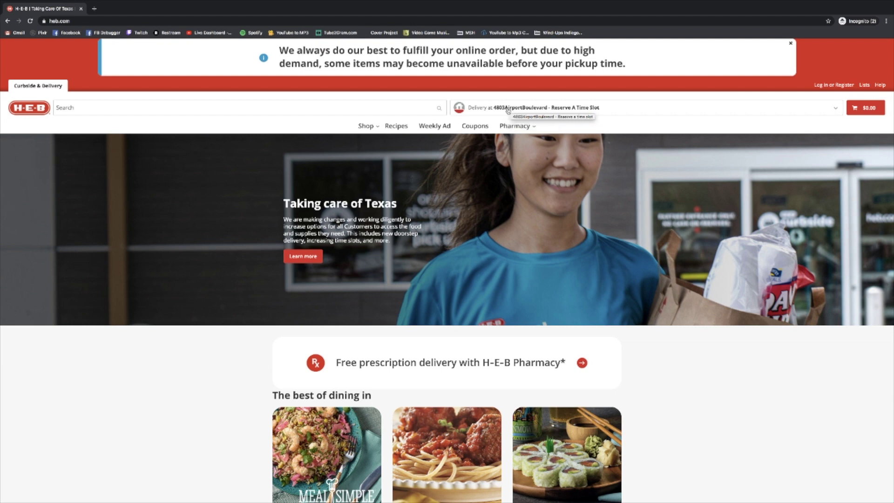
- Open the delivery scheduling options and review the notice that all delivery times are full
left_click(508, 109)
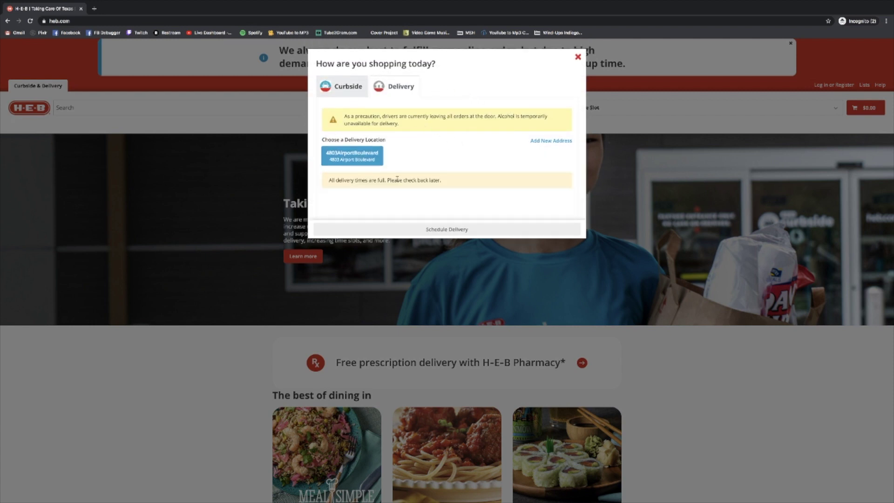
mouse_move(336, 181)
left_mouse_down()
mouse_move(425, 182)
mouse_move(328, 181)
left_mouse_up()
left_click(451, 184)
left_click(331, 181)
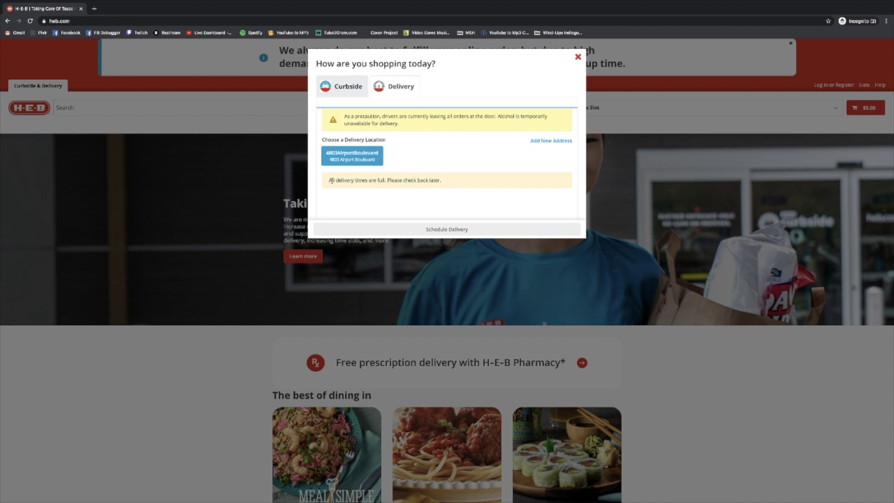
double_click(332, 180)
left_click(465, 184)
- Add a new Austin, TX street address from the suggestions and confirm it's available for delivery
left_click(543, 141)
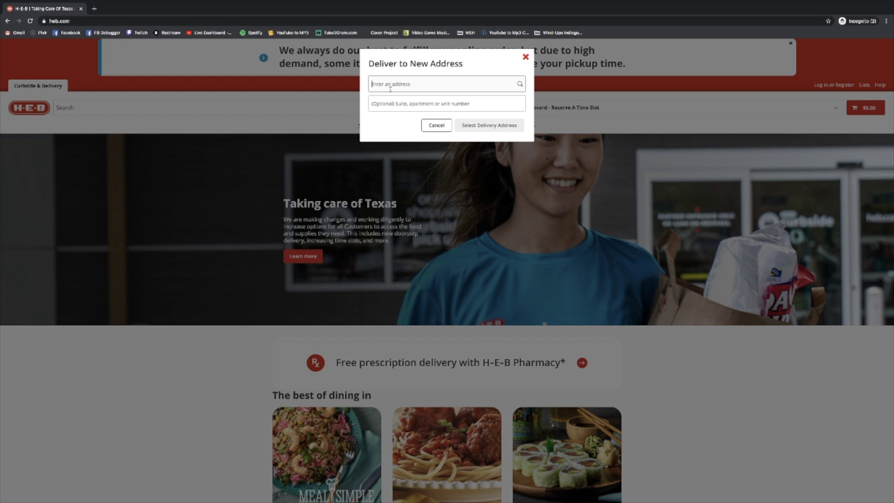
type("3005 Sc")
type("u")
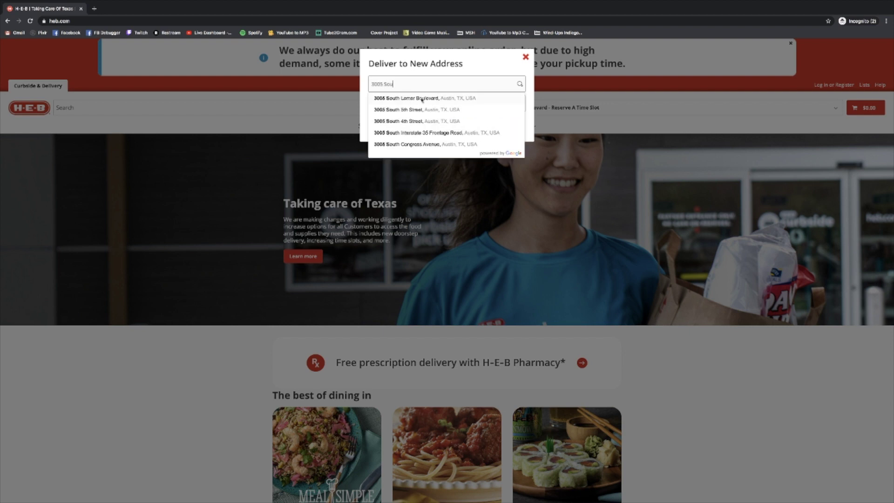
left_click(387, 99)
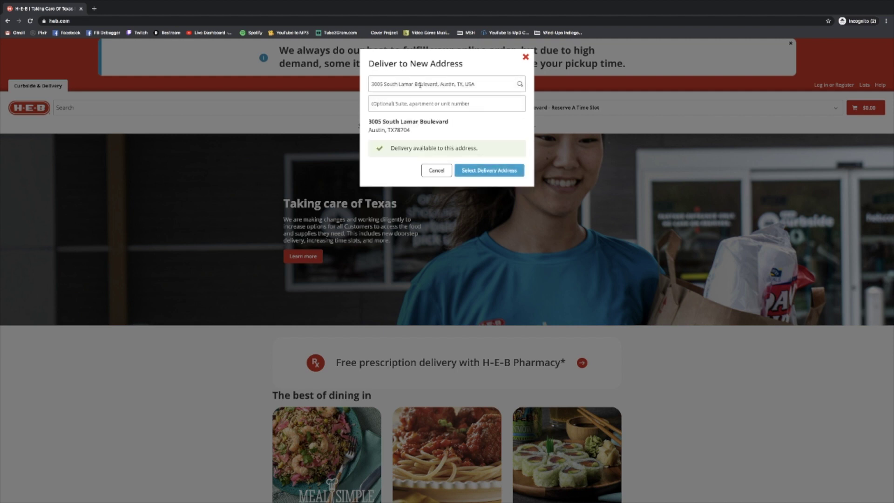
left_click_drag(470, 83, 372, 83)
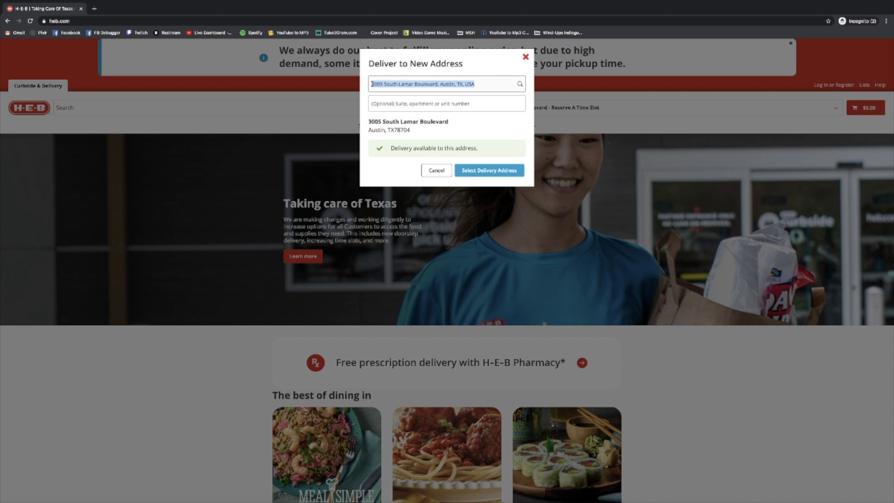
type("3005")
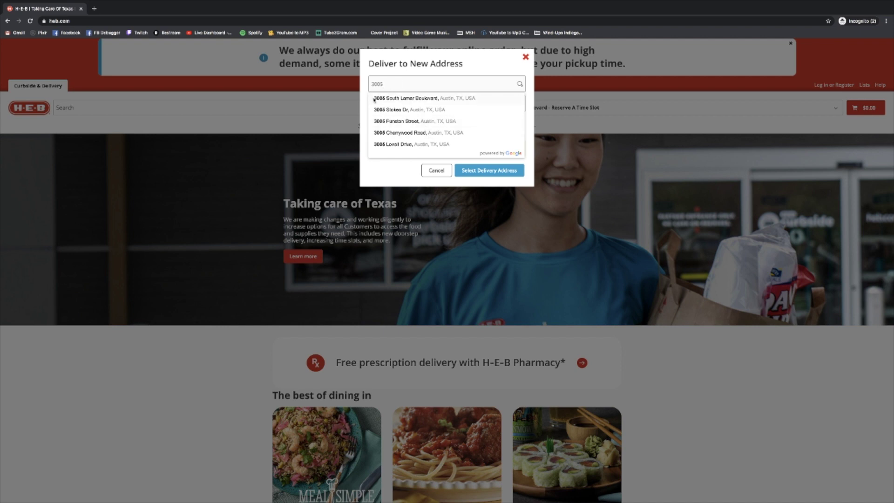
left_click(423, 100)
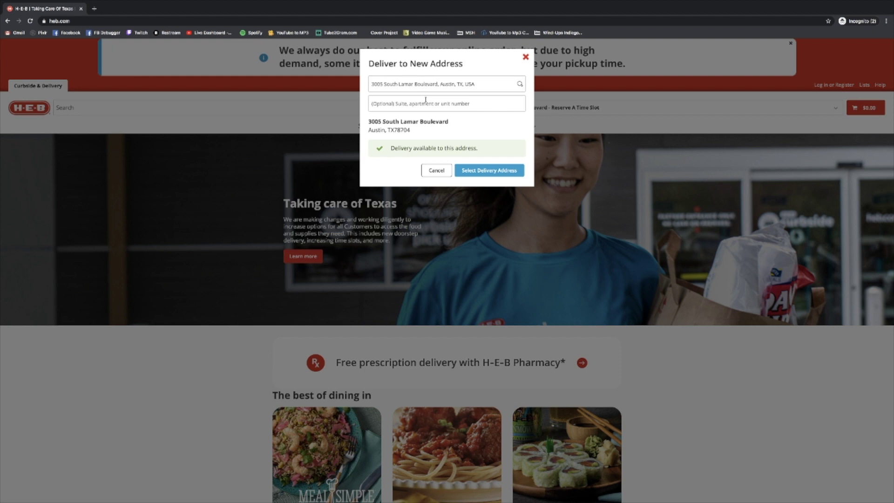
- Use the new address for delivery on Wed Apr 8, 10:30AM–11:30AM
left_click(488, 173)
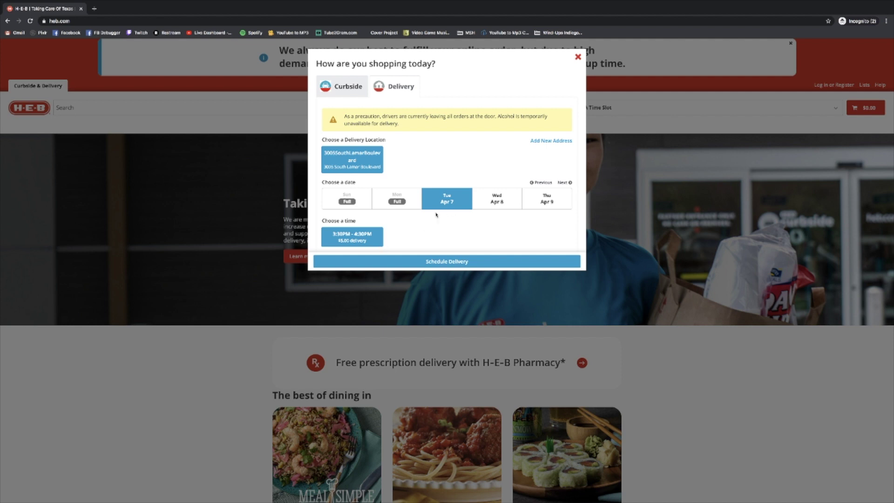
left_click(502, 202)
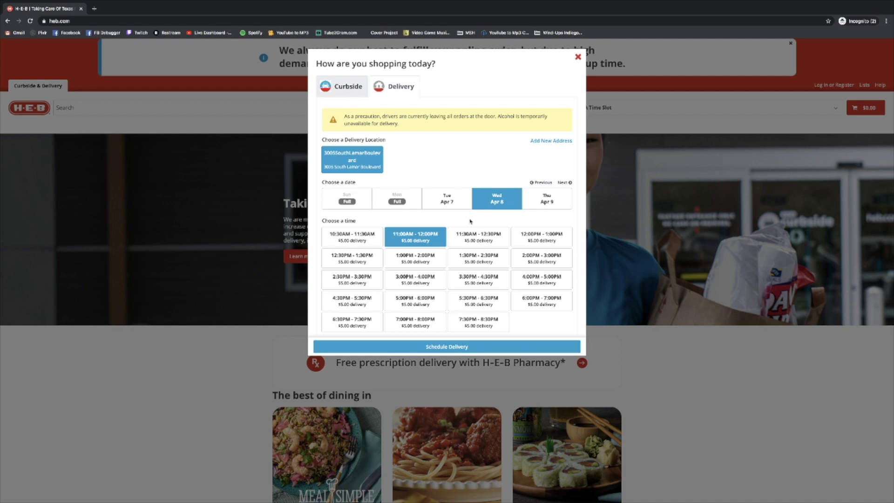
left_click(355, 240)
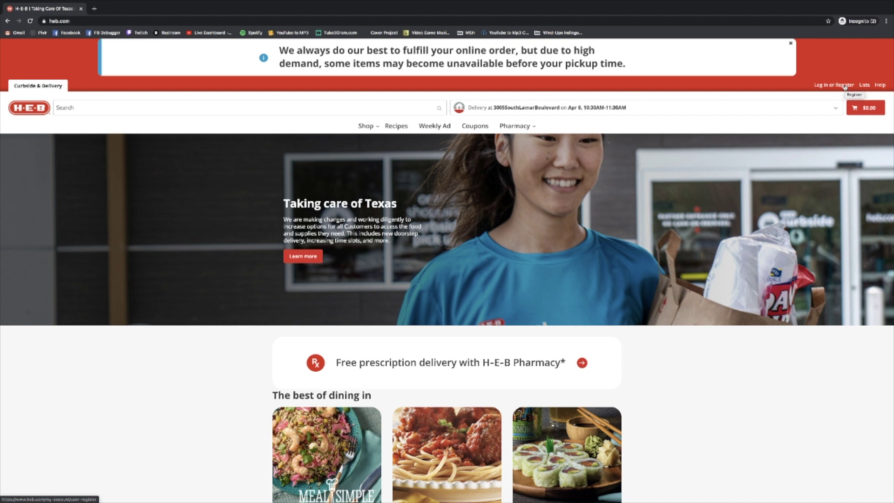
- Open the registration form and enter the first name, last name and e-mail address
left_click(844, 85)
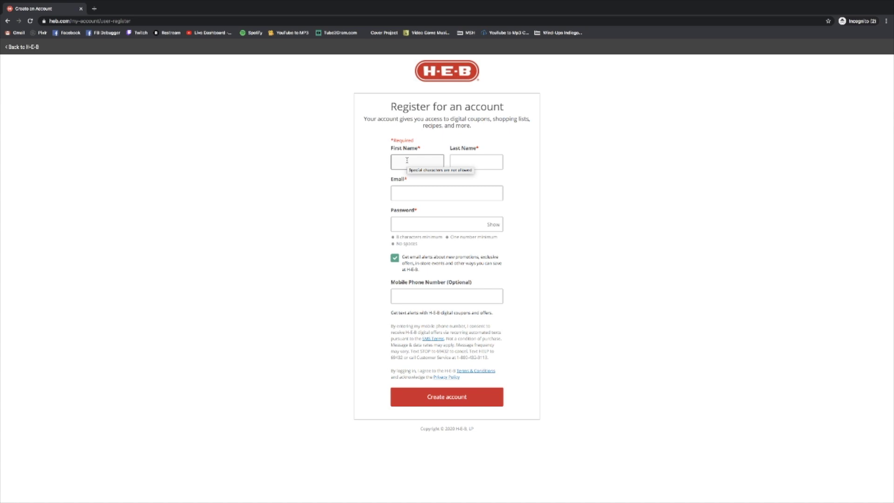
type("John")
left_click(476, 162)
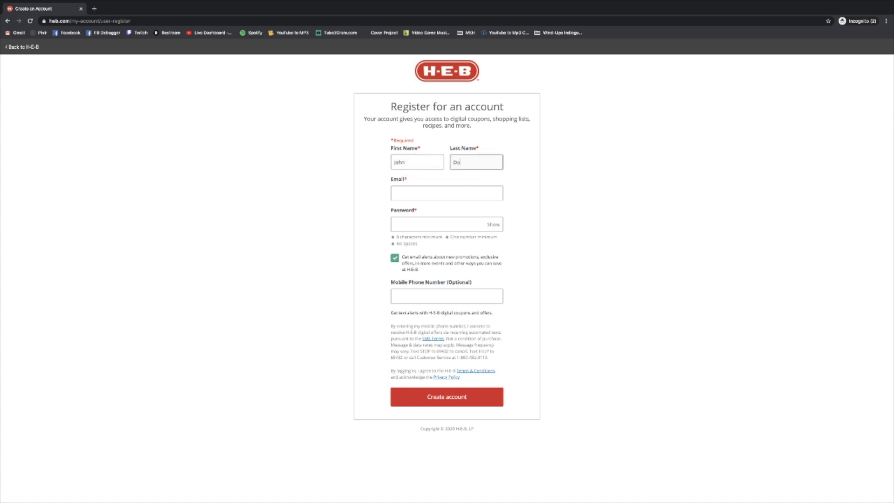
type("es")
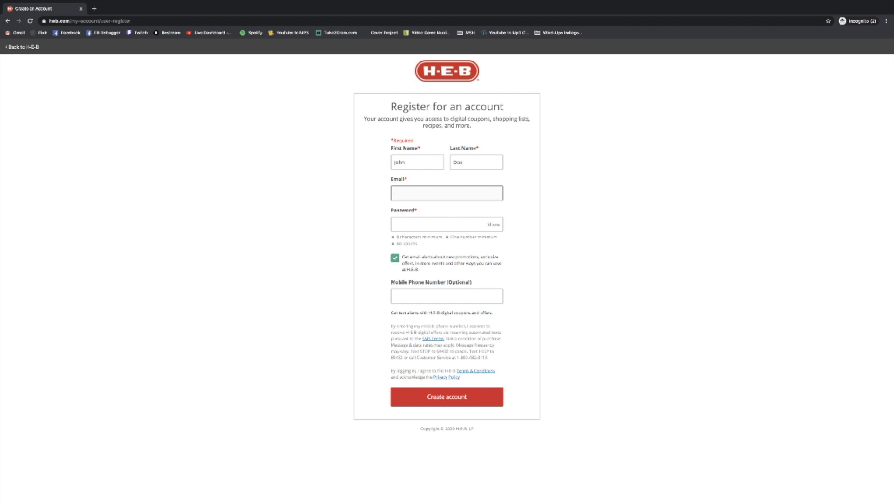
key("Tab")
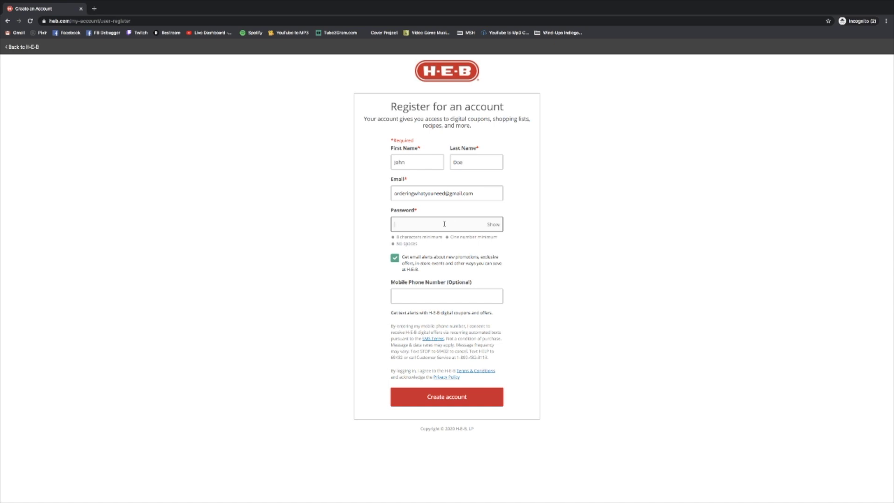
- Type a password into the password field, then select and delete it
type("••••••••••")
left_click_drag(450, 226, 387, 227)
key("BackSpace")
- Enter the account password and toggle Hide/Show so it is visible
left_click(494, 225)
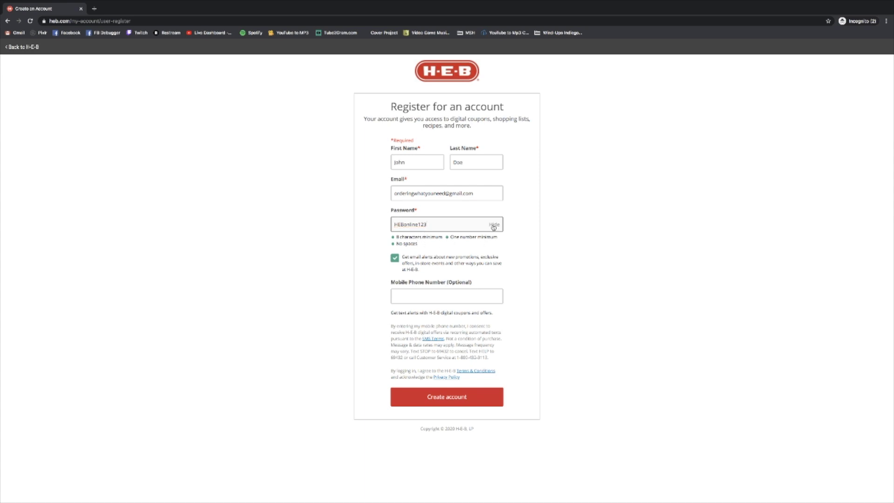
left_click(494, 225)
left_click(496, 226)
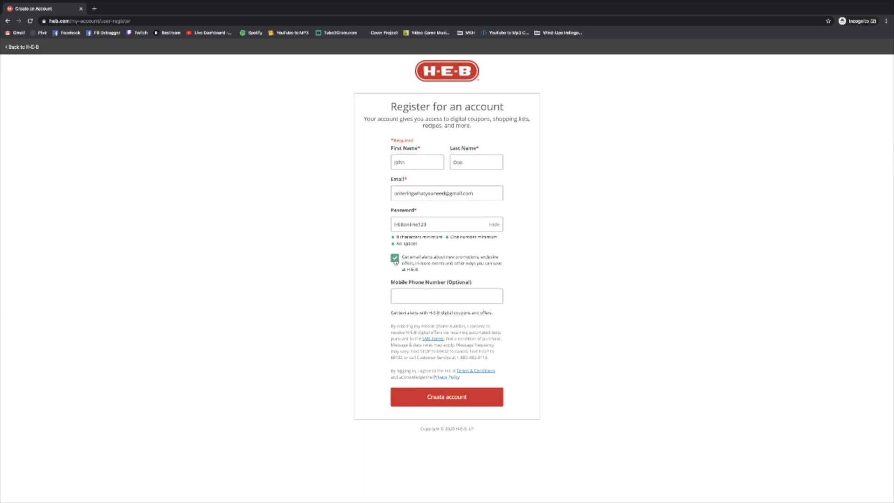
- Turn off email alerts, leave the phone number blank, and create the account
left_click(395, 259)
left_click(450, 298)
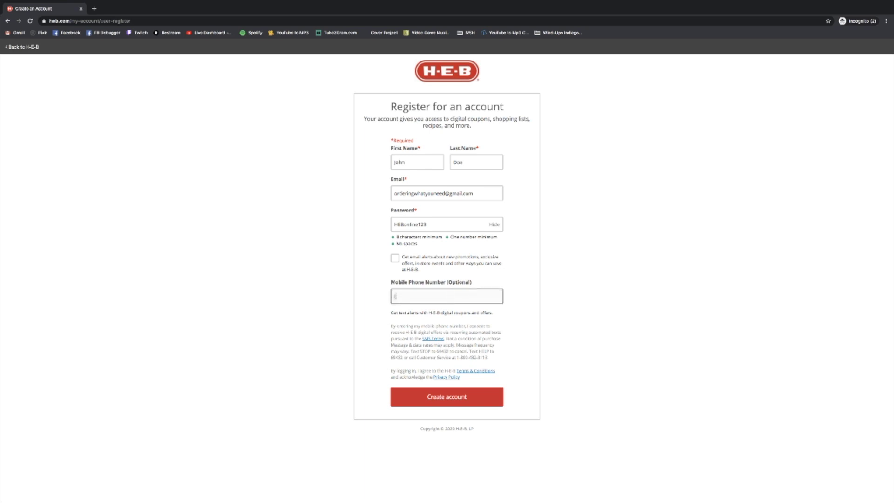
type("512) 123-4567")
triple_click(435, 296)
key("BackSpace")
left_click(535, 300)
left_click(441, 398)
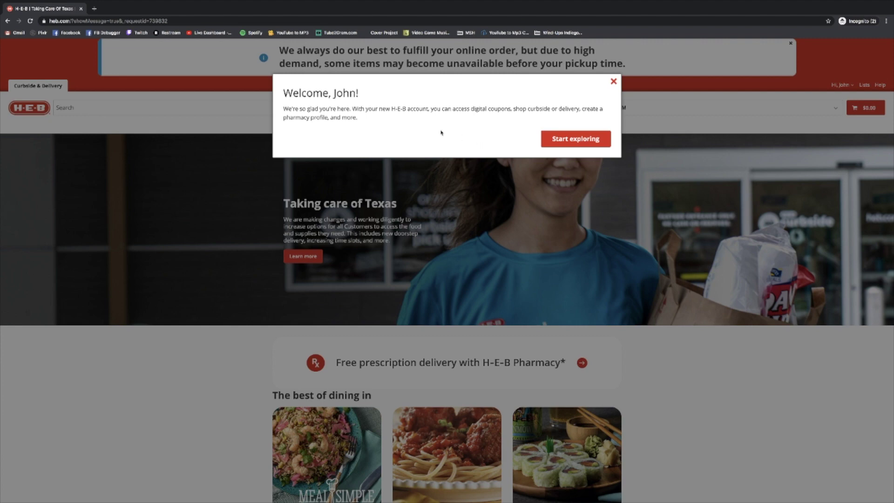
- Dismiss the Welcome dialog with Start exploring
left_click(584, 140)
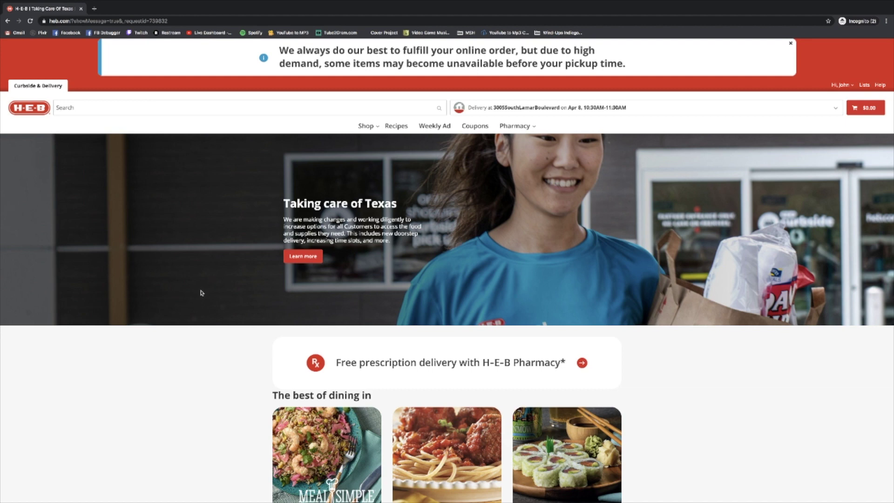
- Bring up the Dairy & Eggs subcategories from the Shop menu
mouse_move(369, 129)
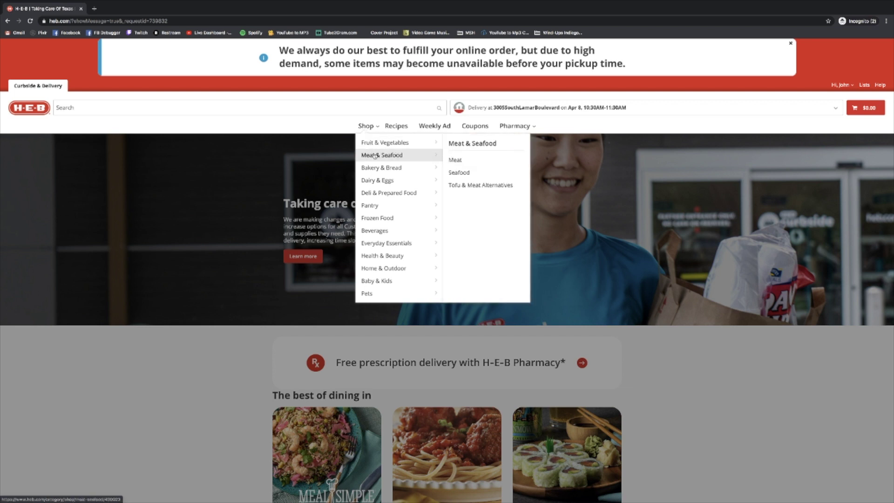
mouse_move(378, 168)
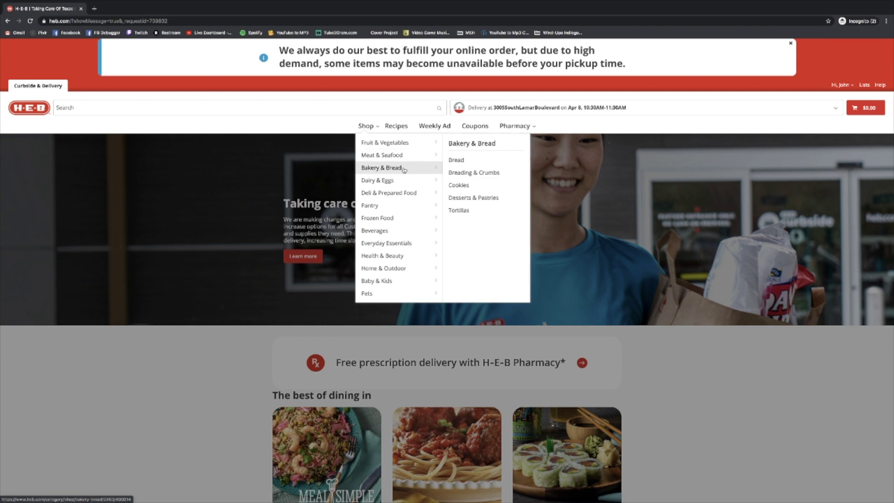
mouse_move(404, 181)
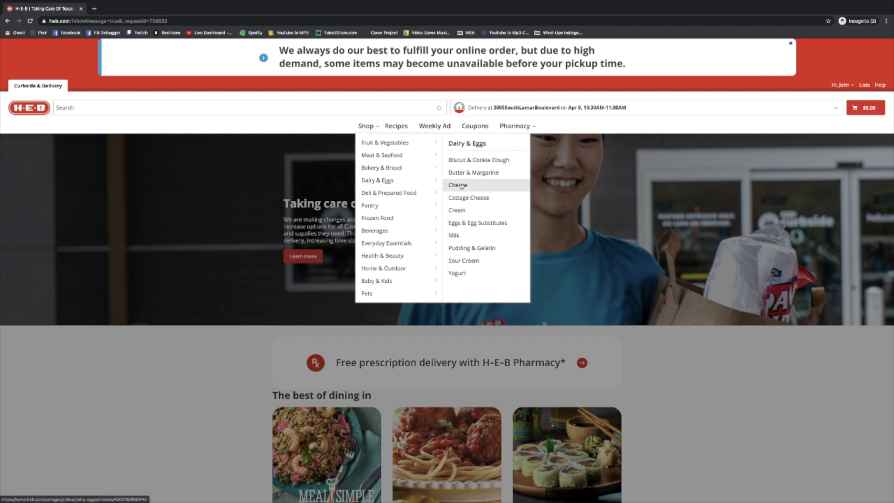
- Open the Milk category and browse its 55 listed products
left_click(477, 237)
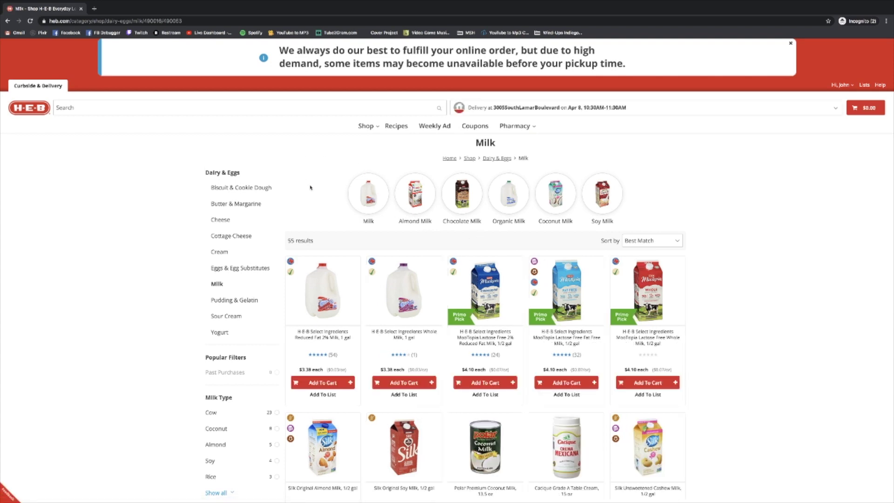
scroll(310, 191, "down", 1)
scroll(315, 192, "down", 1)
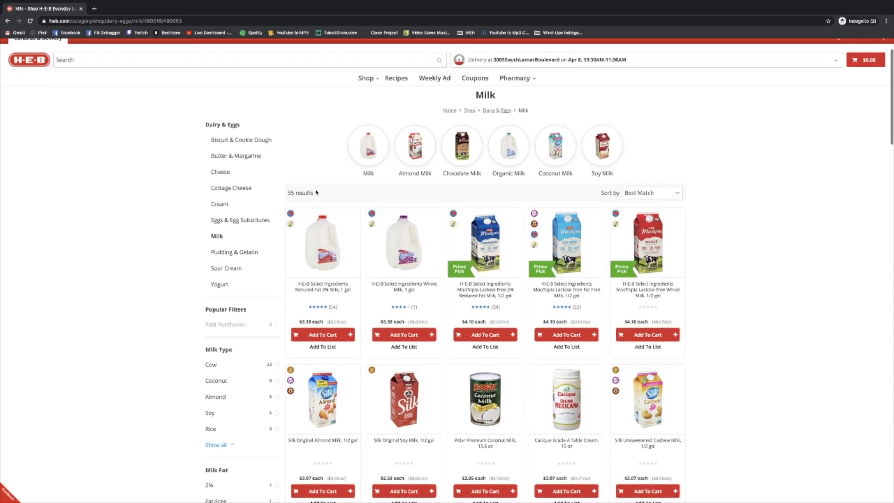
scroll(361, 205, "down", 2)
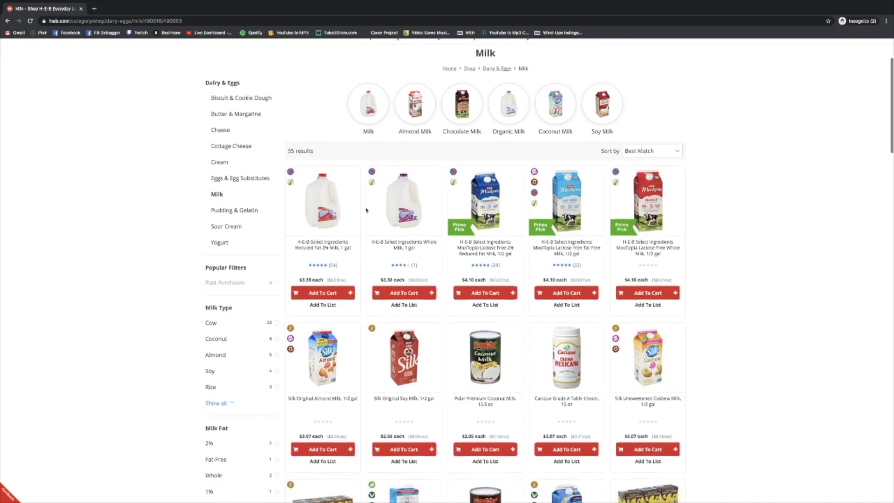
scroll(367, 211, "down", 1)
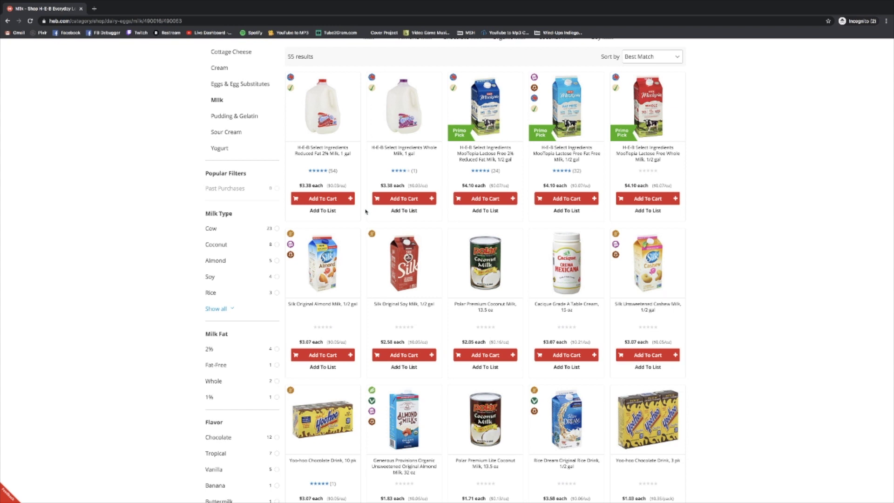
scroll(365, 211, "up", 1)
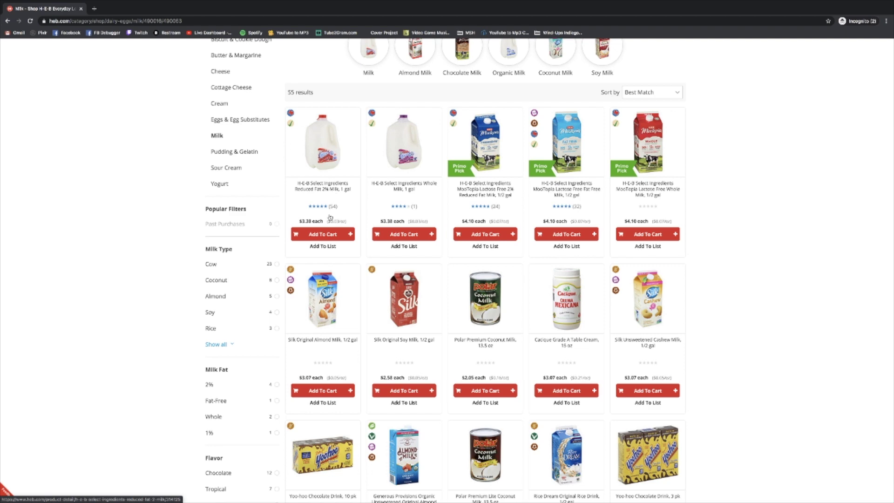
scroll(372, 243, "up", 1)
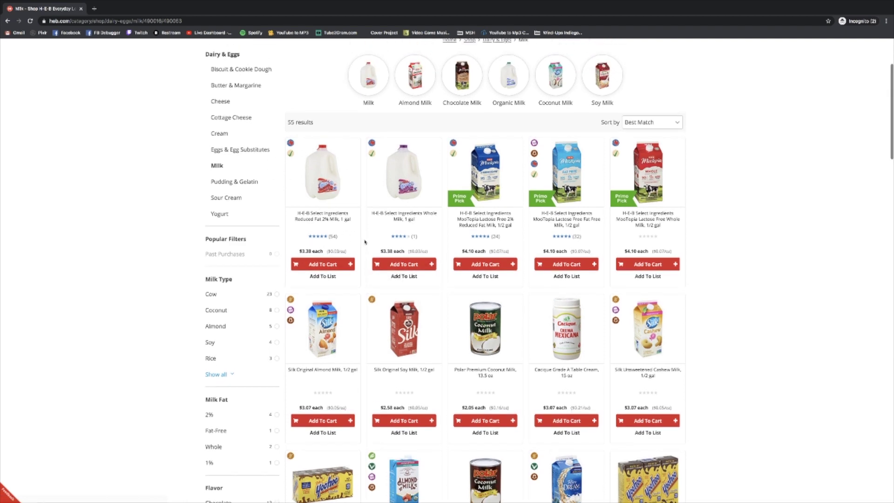
- Add two gallons of H-E-B Select Ingredients Reduced Fat 2% Milk, bringing the cart to $6.76
left_click(324, 265)
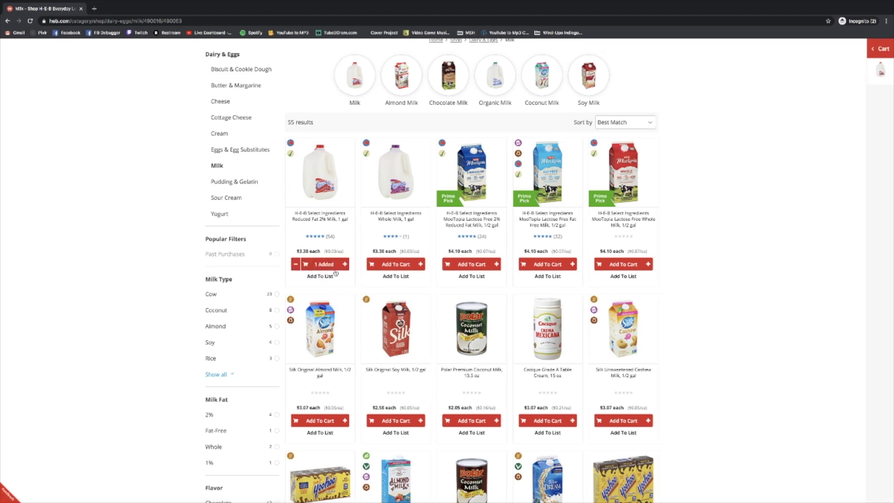
scroll(321, 275, "up", 2)
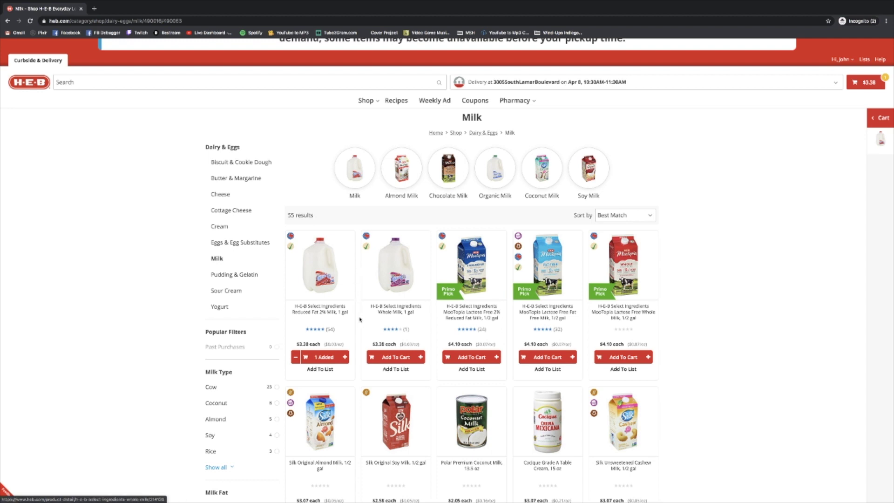
left_click(346, 357)
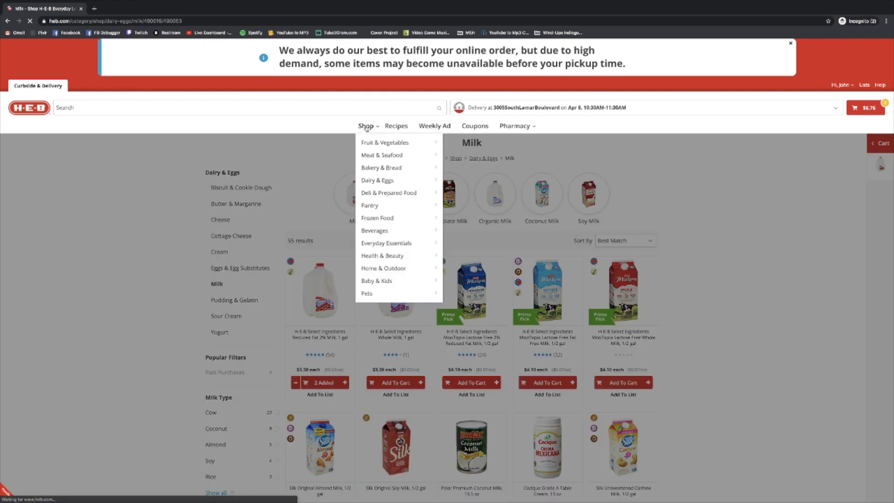
- Go to Shop by Department and choose the Meat & Seafood department
left_click(366, 127)
mouse_move(371, 127)
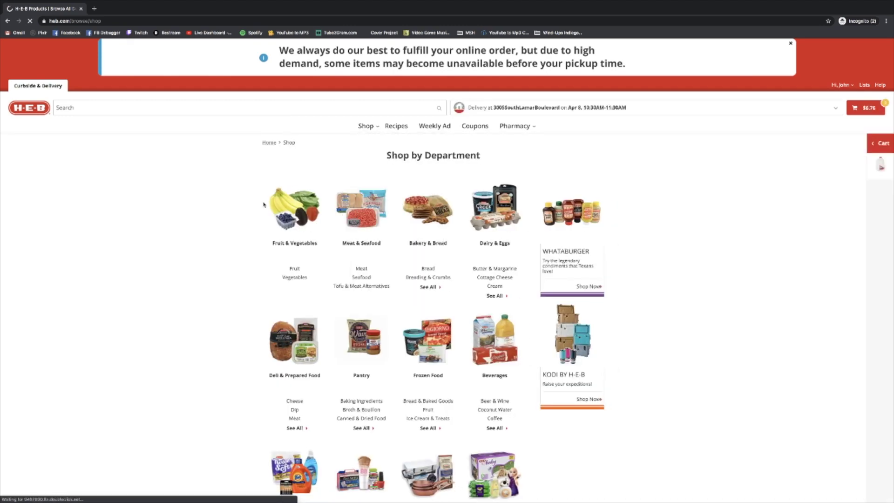
scroll(229, 213, "down", 1)
scroll(229, 213, "down", 1)
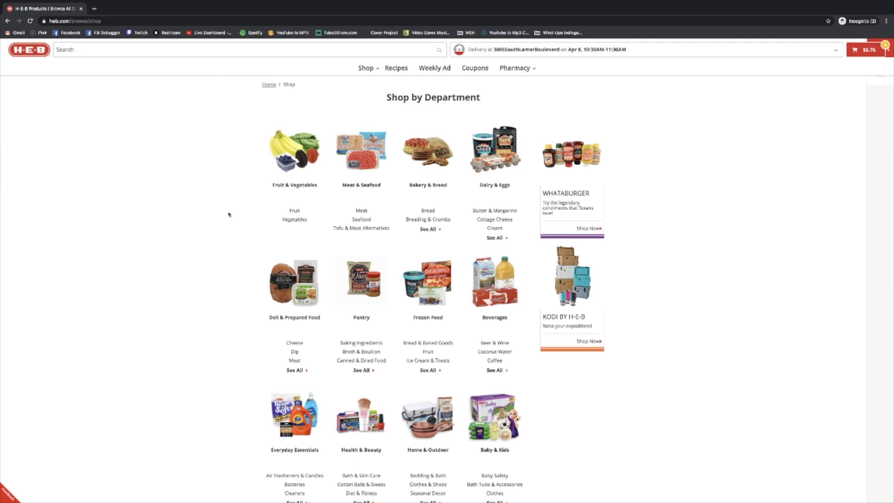
scroll(229, 215, "down", 1)
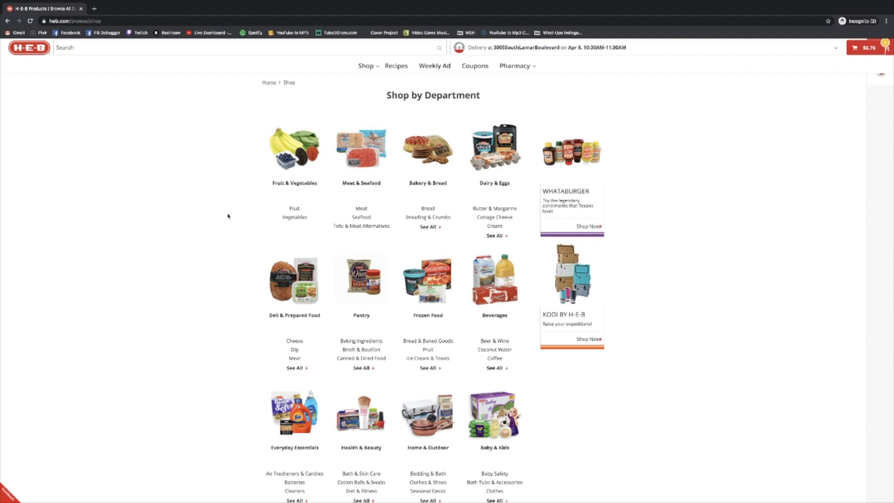
scroll(227, 215, "up", 1)
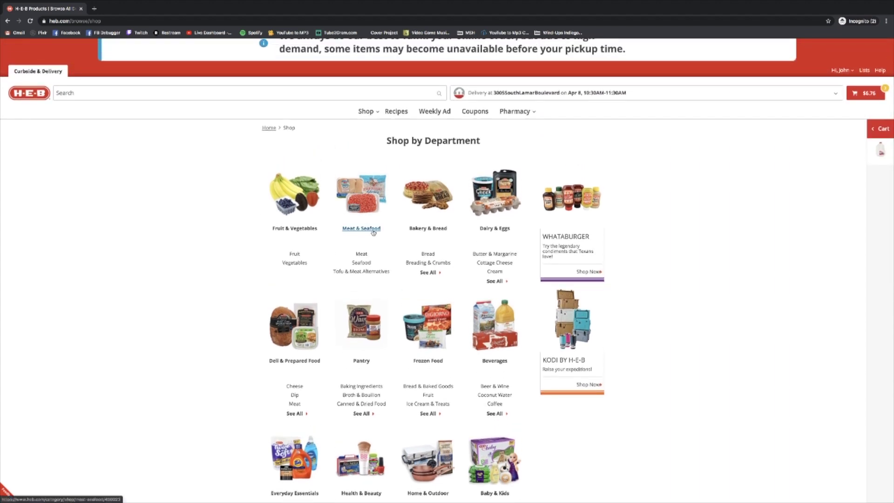
left_click(362, 199)
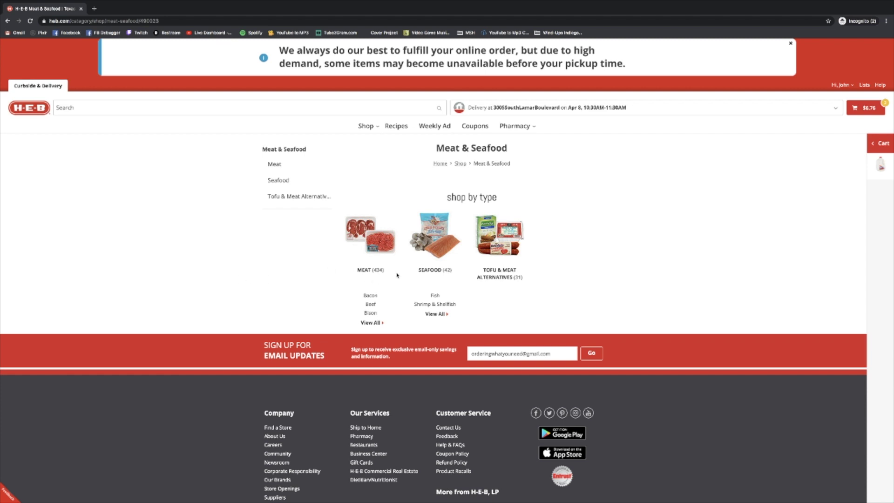
- Open the Meat category, then Beef, and browse the 83 beef products
left_click(377, 248)
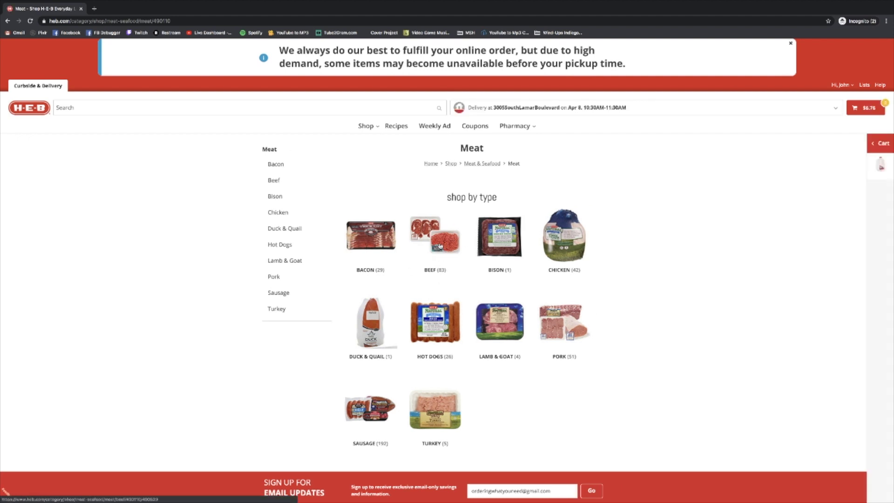
left_click(440, 246)
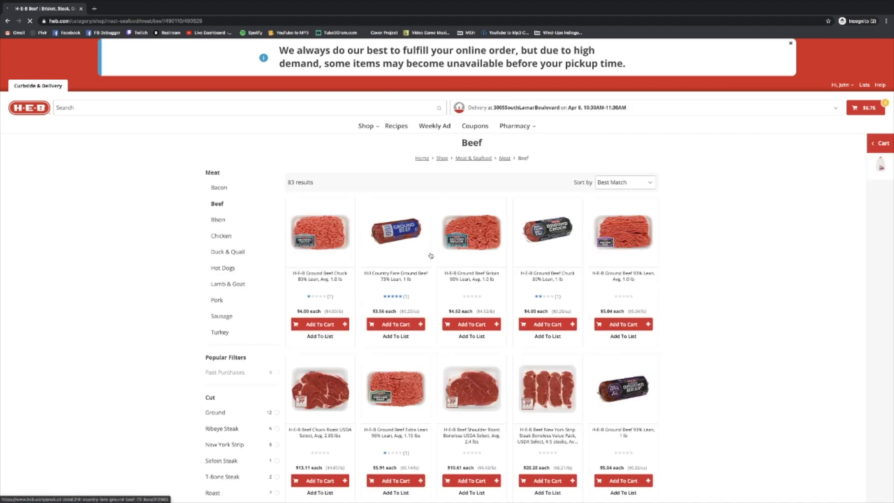
scroll(436, 255, "down", 1)
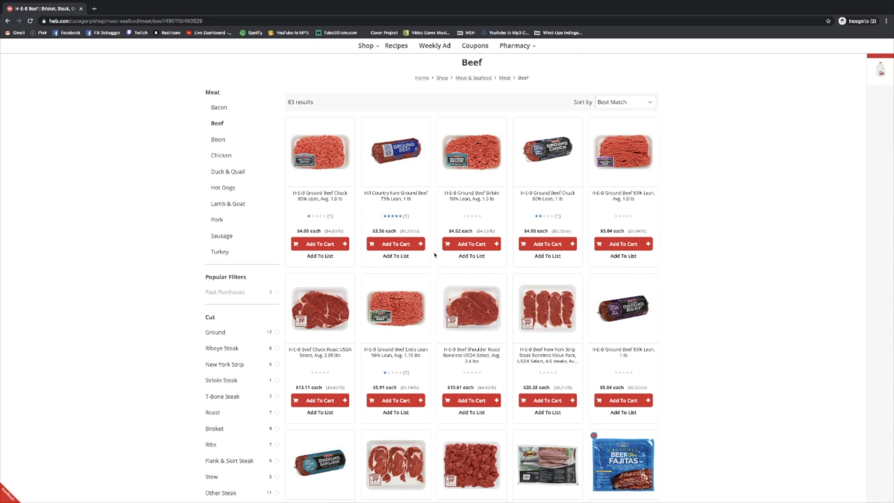
scroll(435, 254, "down", 1)
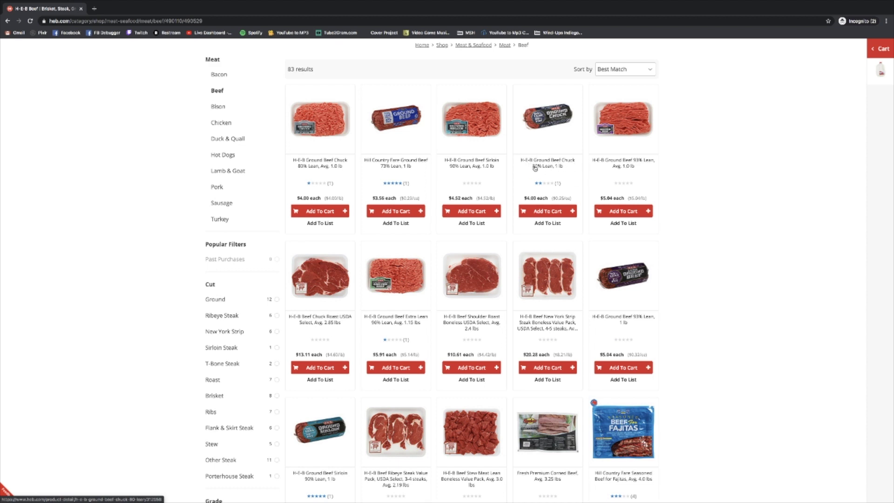
- Add two 1 lb packs of H-E-B Ground Beef Chuck 80% Lean, making the cart $14.76
left_click(547, 212)
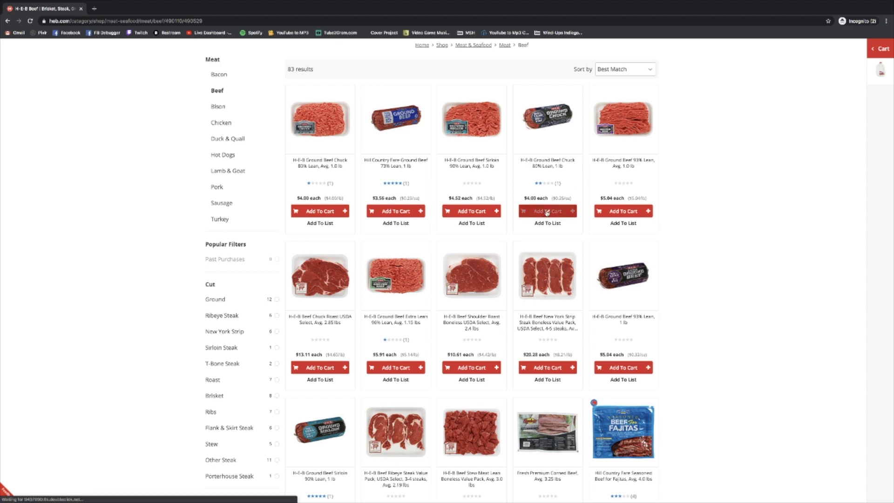
scroll(572, 224, "up", 2)
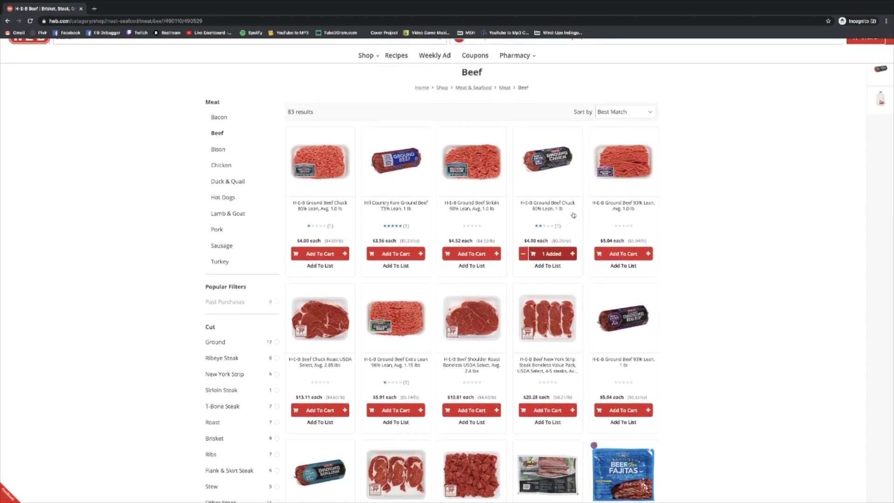
left_click(573, 285)
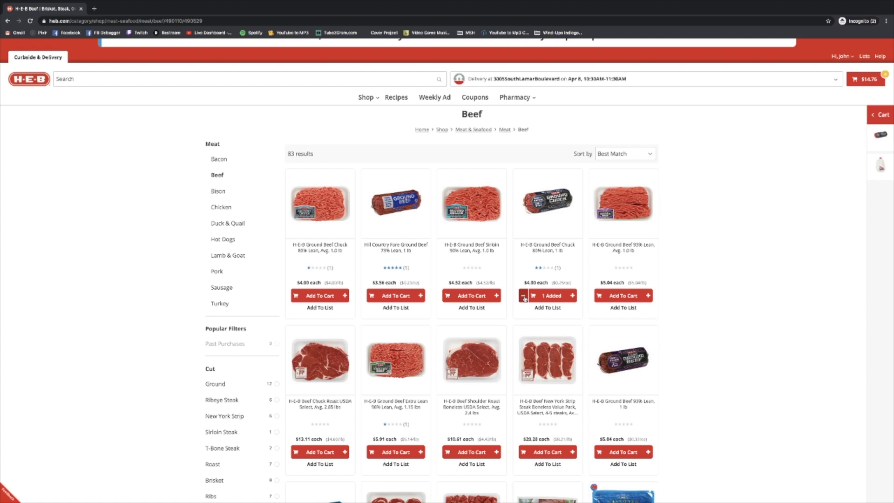
left_click(524, 298)
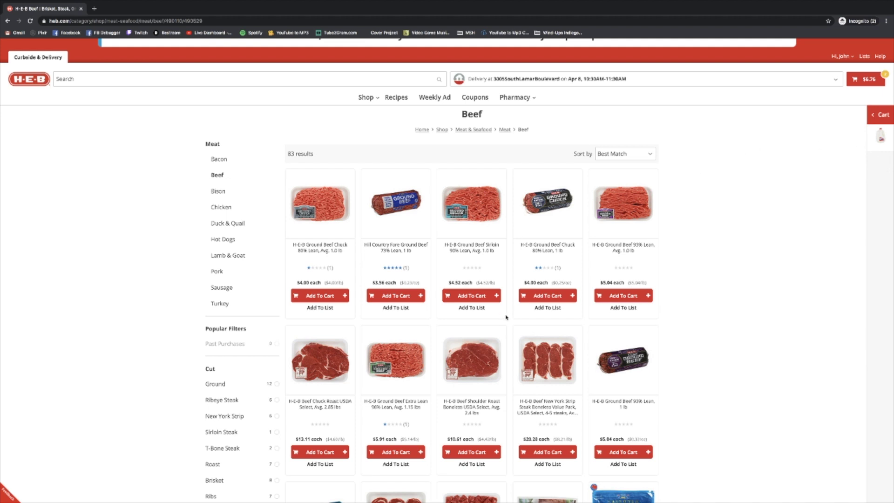
left_click(551, 296)
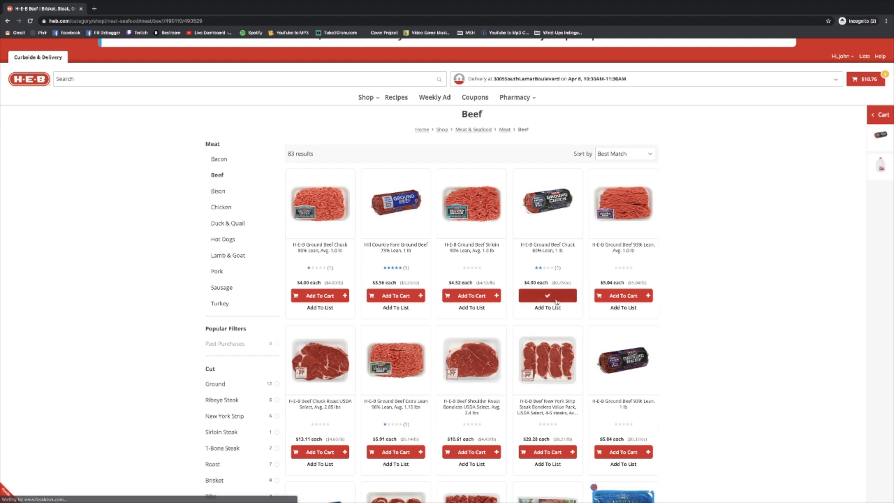
left_click(572, 296)
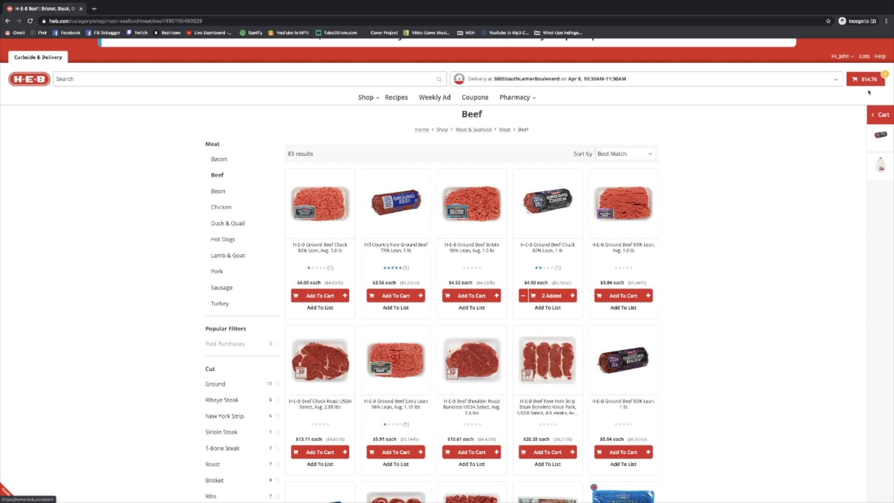
scroll(373, 191, "up", 1)
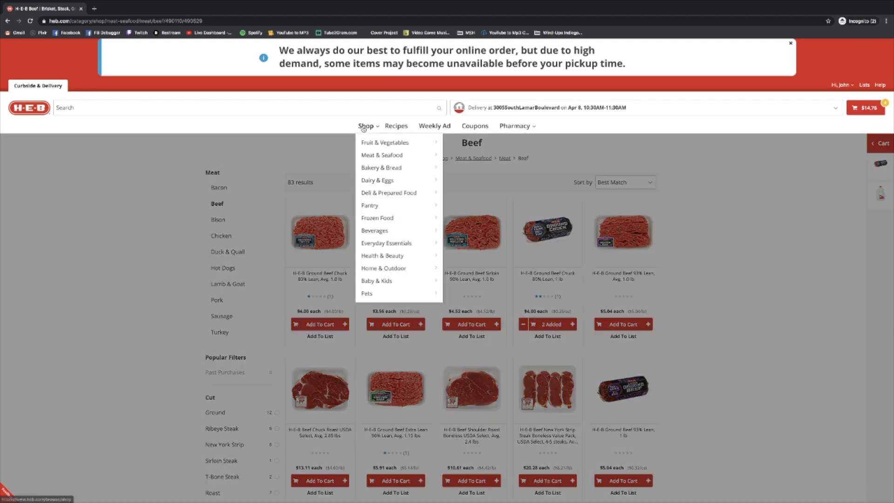
- Return to all departments and search 'peanut bu', choosing the Peanut Butter suggestion
left_click(363, 126)
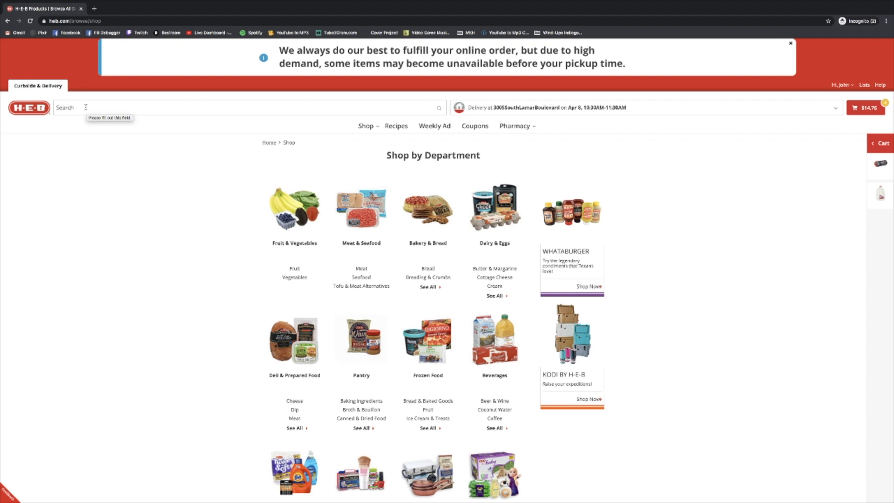
left_click(86, 107)
type("peanut bu")
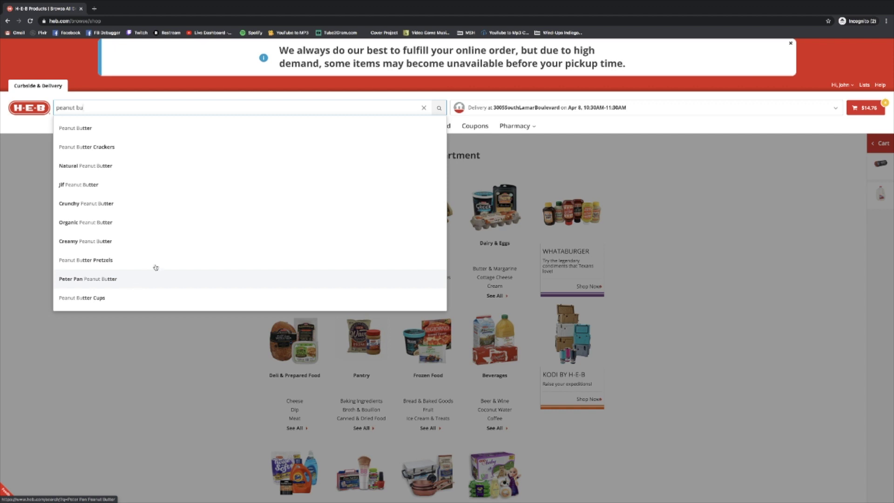
left_click(100, 131)
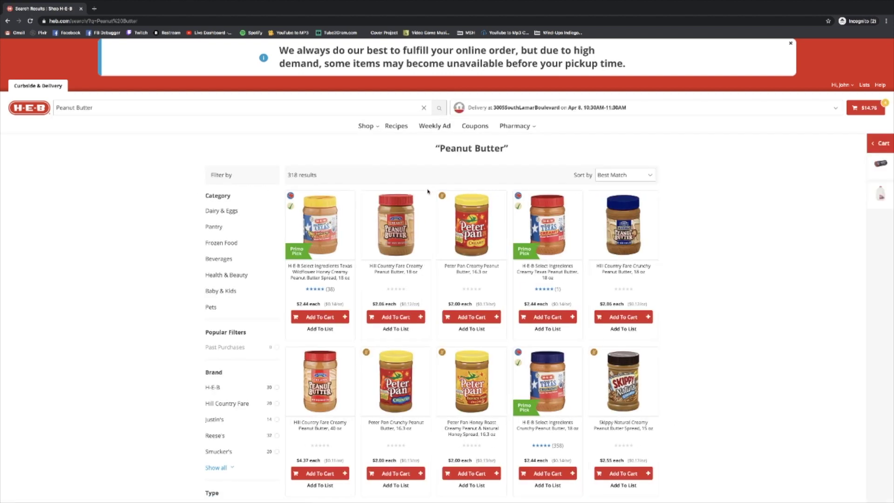
- Replace the search query with 'peanut butter' and run it
left_click(111, 107)
key("BackSpace")
key("BackSpace")
key("BackSpace")
key("BackSpace")
key("BackSpace")
key("BackSpace")
key("BackSpace")
key("BackSpace")
key("BackSpace")
key("BackSpace")
key("BackSpace")
key("BackSpace")
key("BackSpace")
type("put")
type("eanut butter")
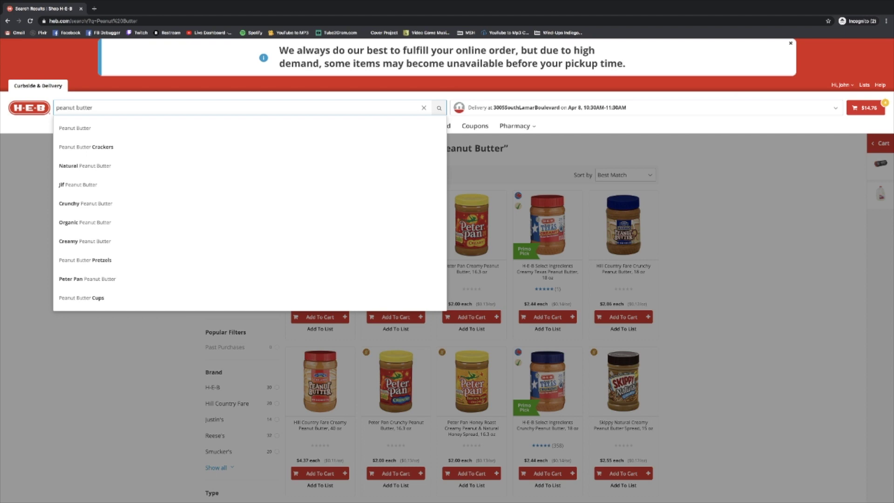
key("Return")
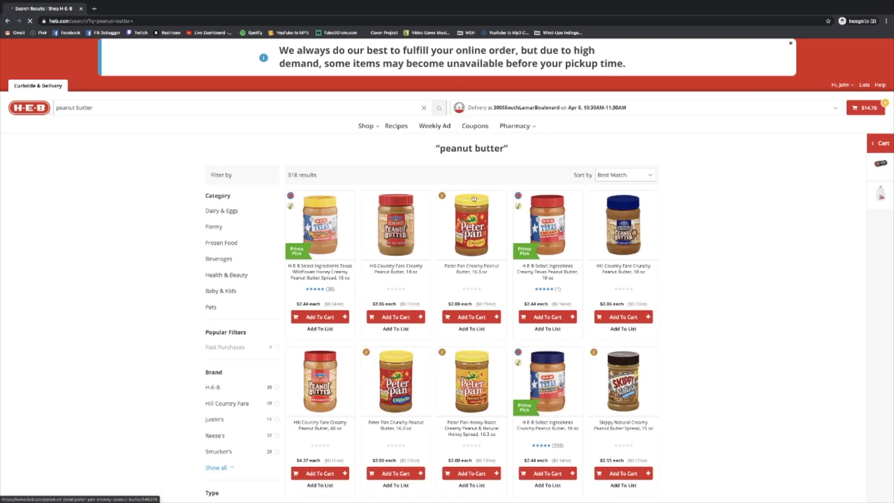
- Add Peter Pan Creamy Peanut Butter, 16.3 oz, to the cart, totaling $16.76
scroll(360, 166, "down", 1)
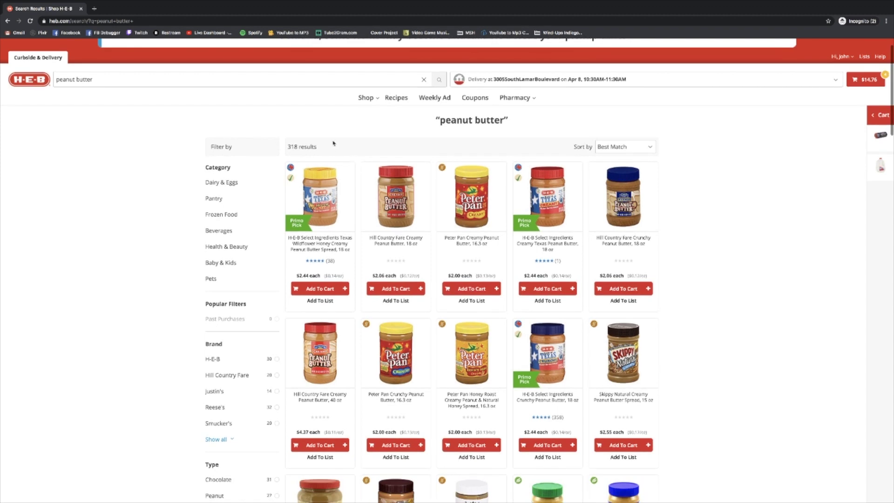
scroll(372, 266, "down", 1)
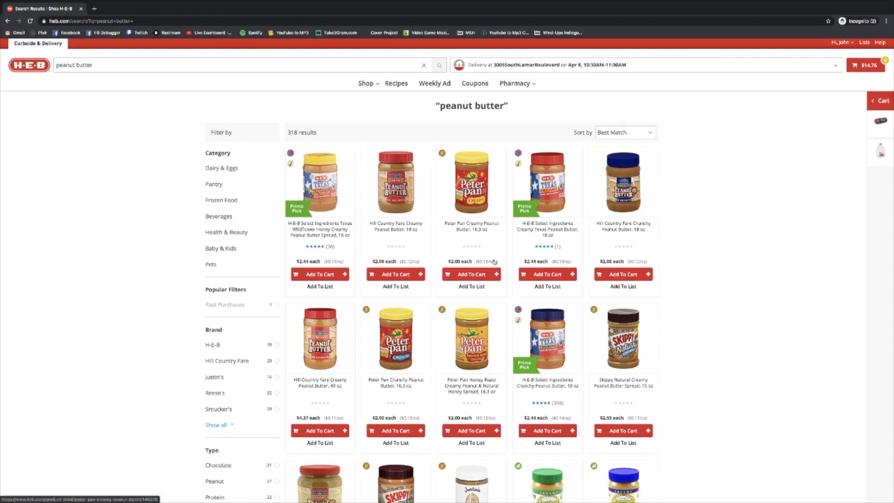
left_click(470, 274)
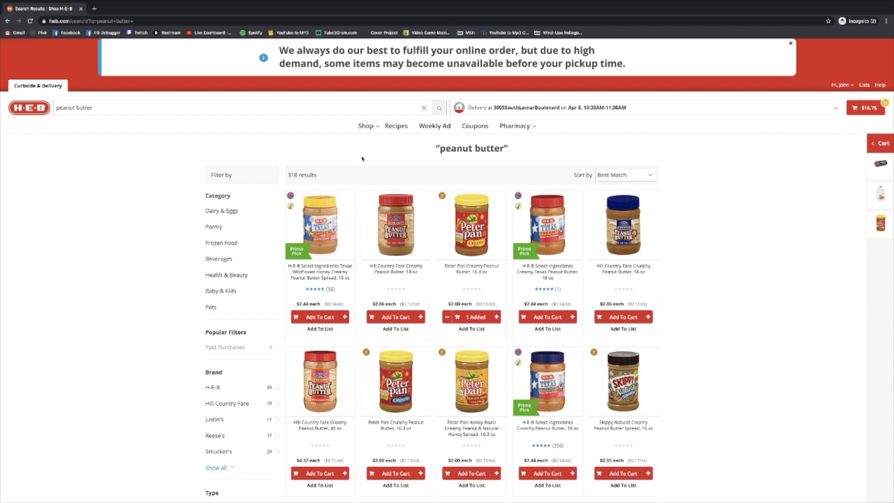
- Open the Dairy & Eggs department from the list of all departments
mouse_move(371, 128)
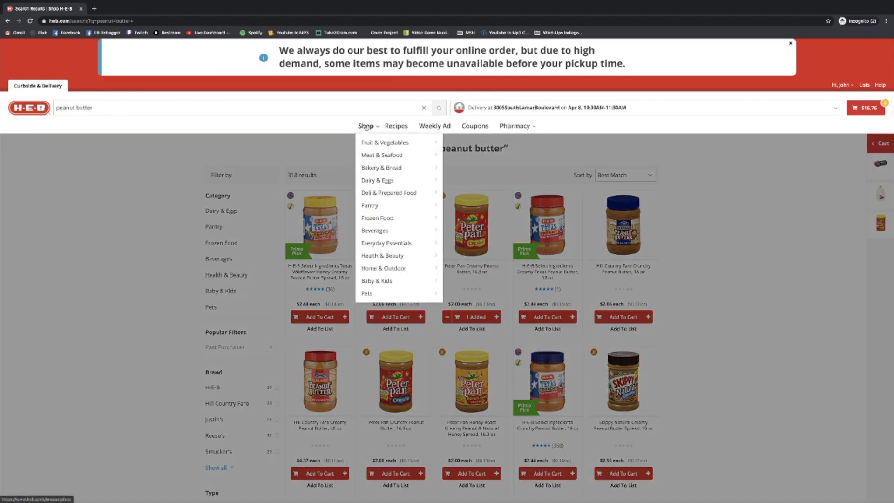
left_click(366, 127)
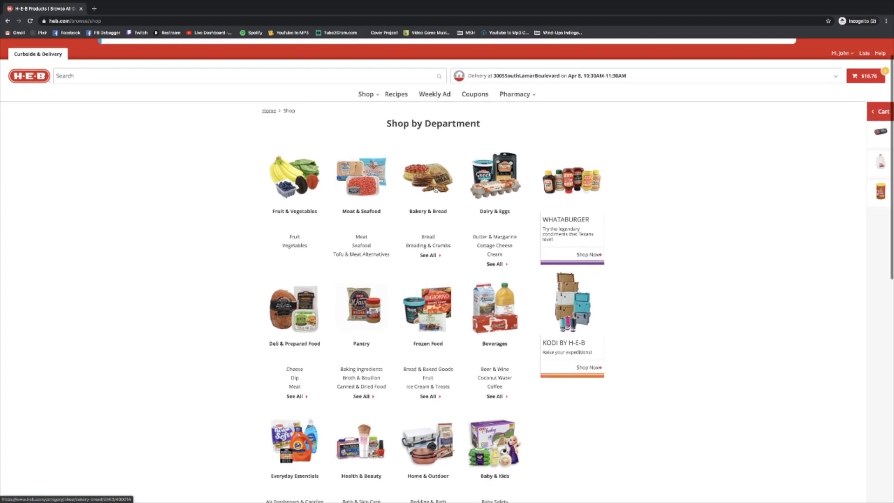
left_click(503, 190)
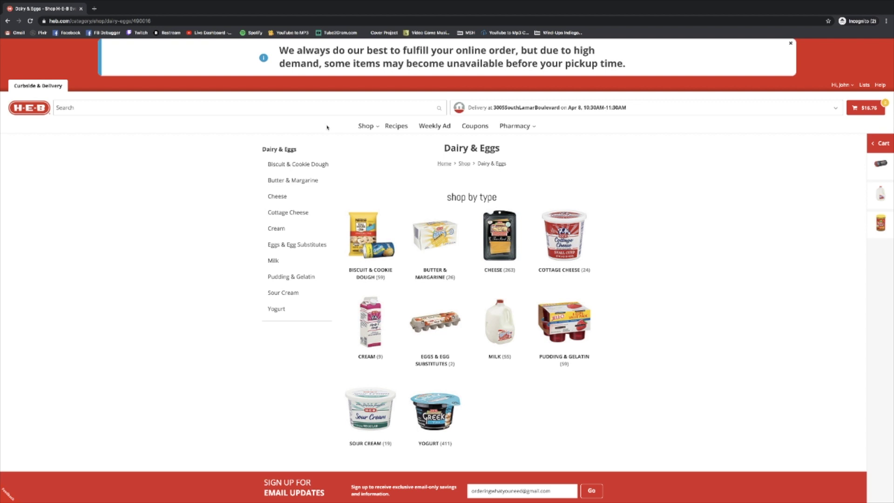
- Search for 'eggs', replacing an accidental query, to list 1064 results
left_click(92, 109)
type("what i'm looking for")
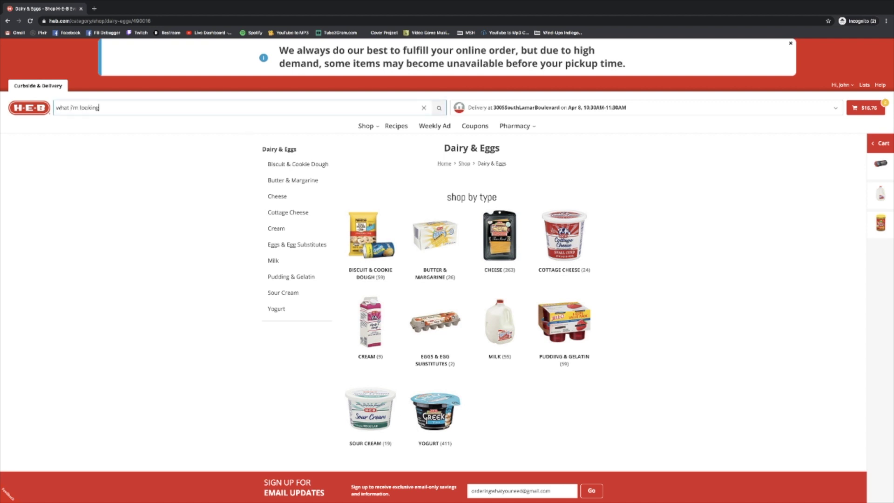
key("Return")
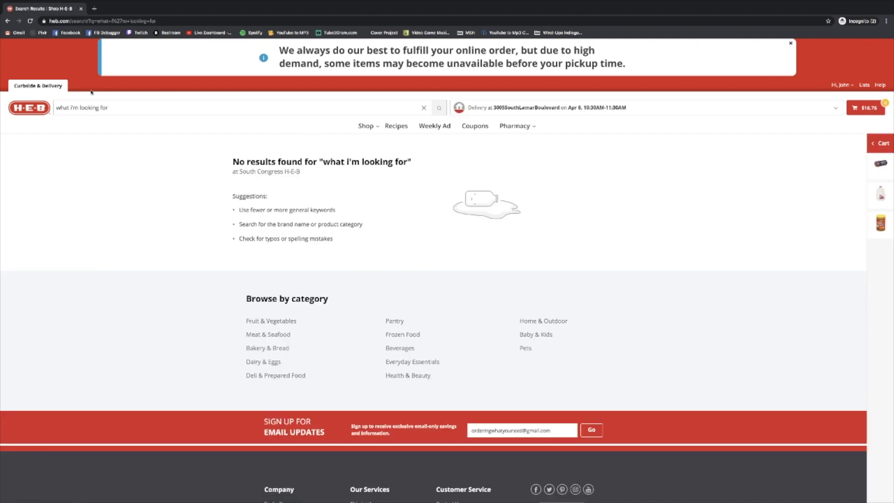
triple_click(93, 109)
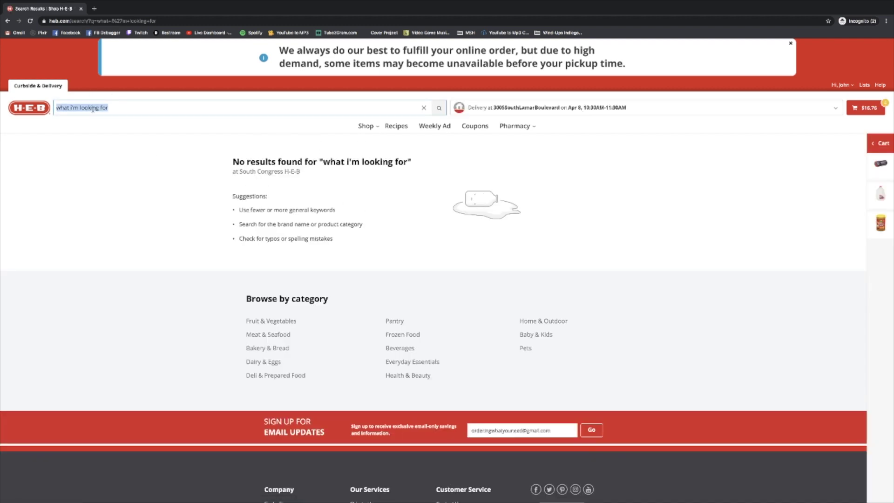
type("eggs")
key("Return")
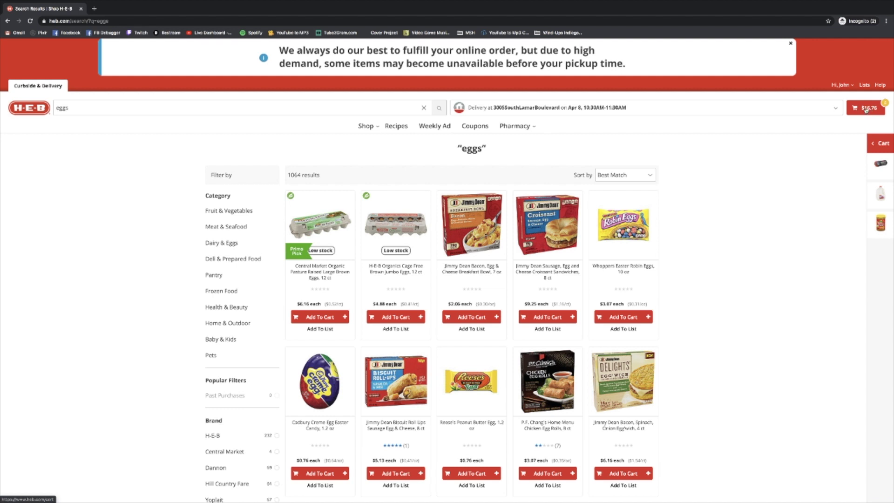
- Open the $16.76 cart and review its items and substitution notice
left_click(866, 110)
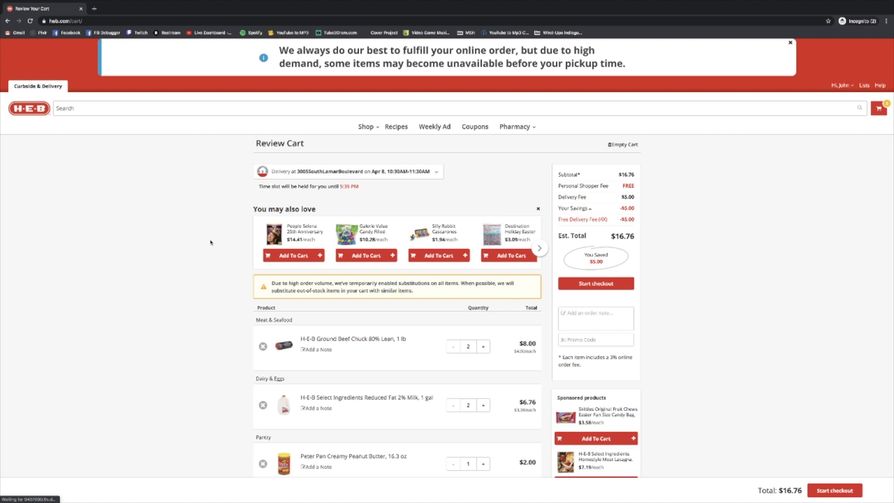
scroll(210, 242, "down", 1)
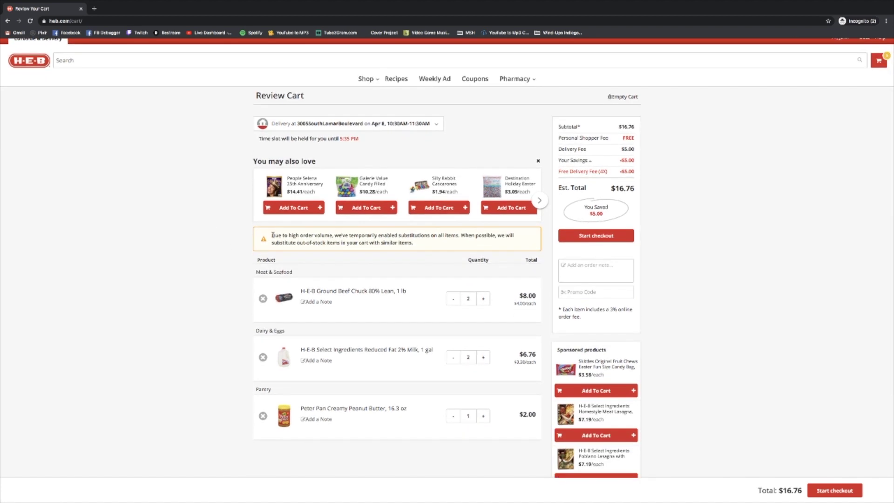
left_click_drag(277, 233, 426, 246)
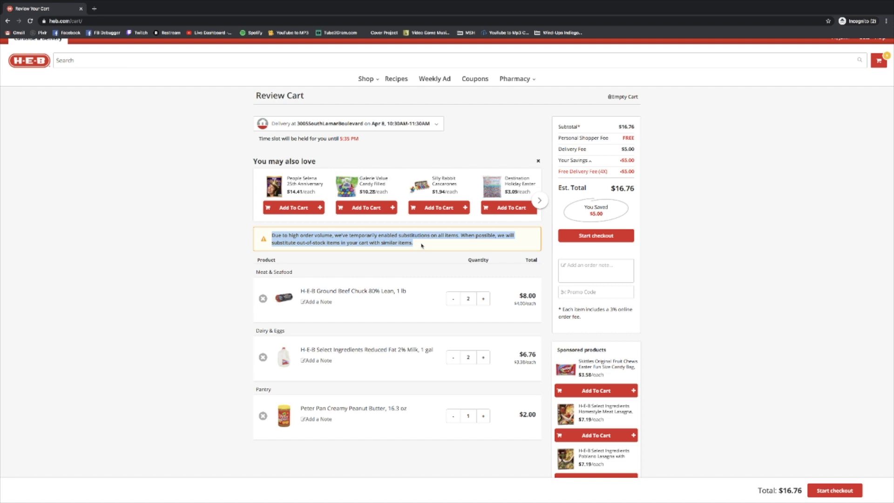
left_click(400, 242)
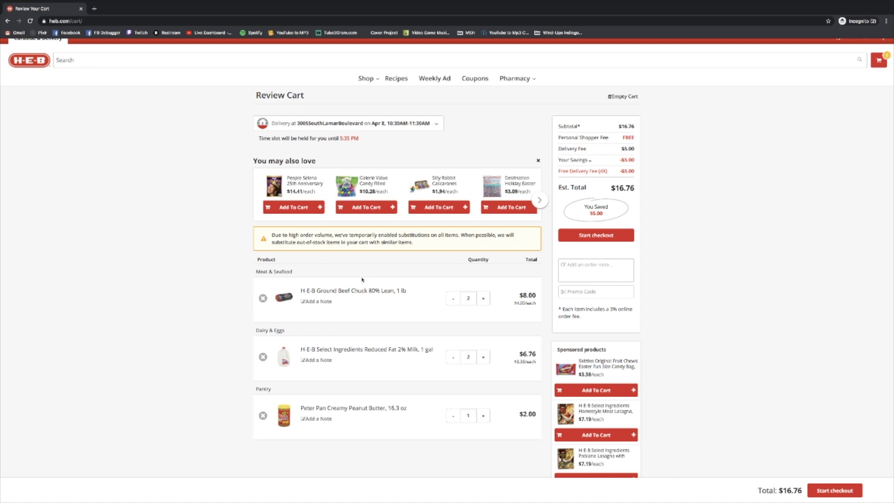
- Reduce the 2% milk from two gallons to one, dropping the total to $13.38
scroll(363, 279, "down", 1)
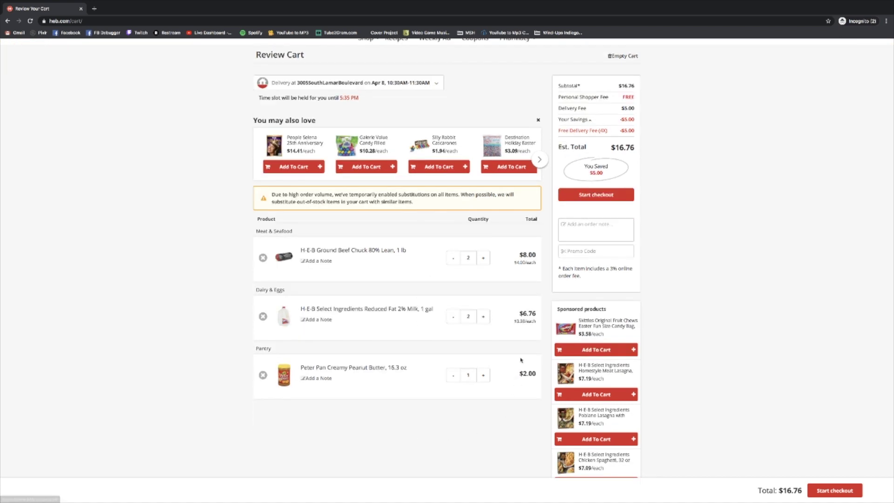
scroll(213, 270, "down", 1)
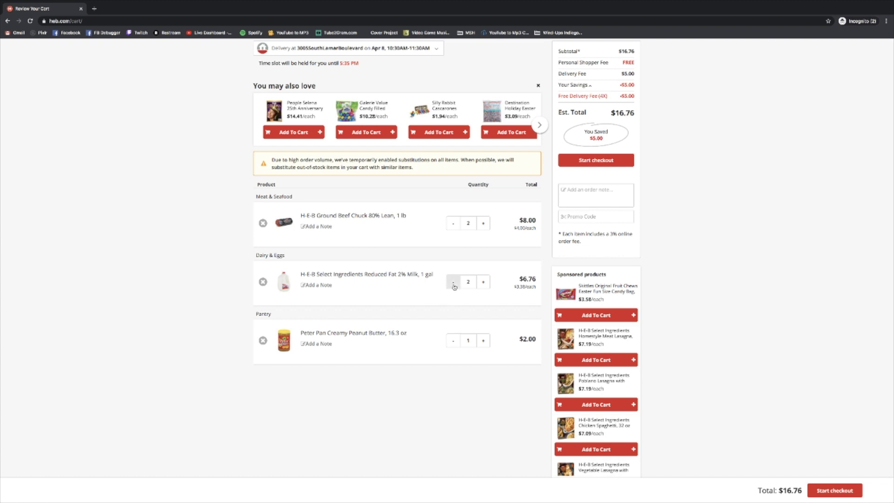
left_click(454, 285)
scroll(548, 215, "up", 2)
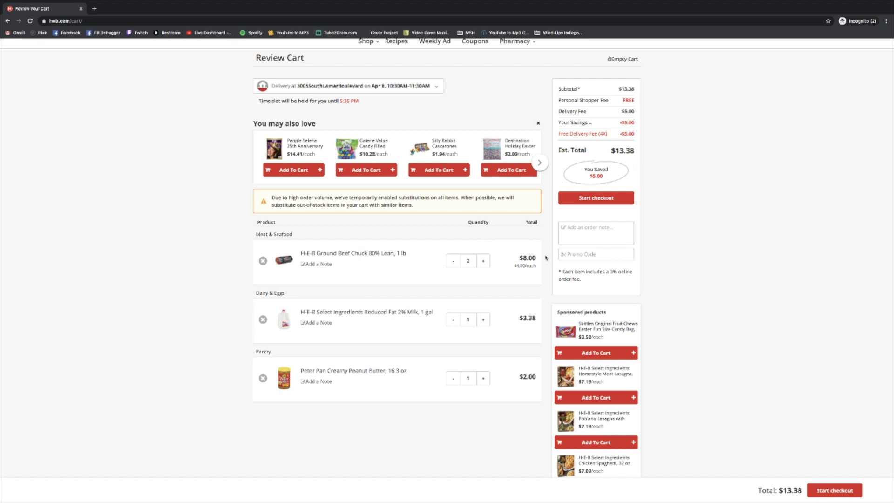
scroll(546, 257, "up", 2)
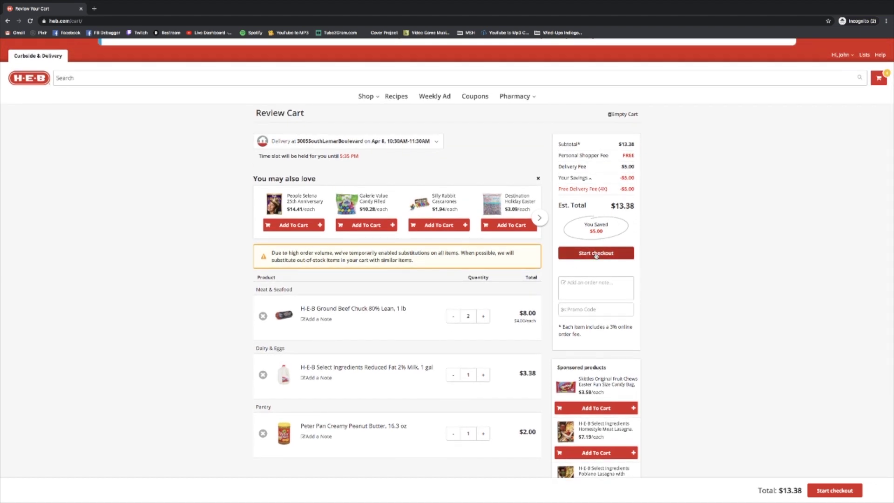
- Start checkout and continue past the Limited add-ons notice to reach the $18.38 checkout
left_click(596, 254)
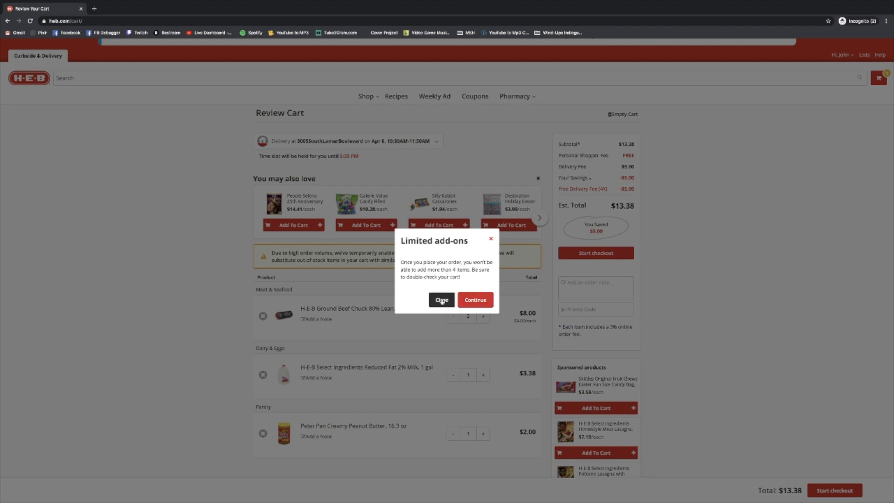
left_click(483, 301)
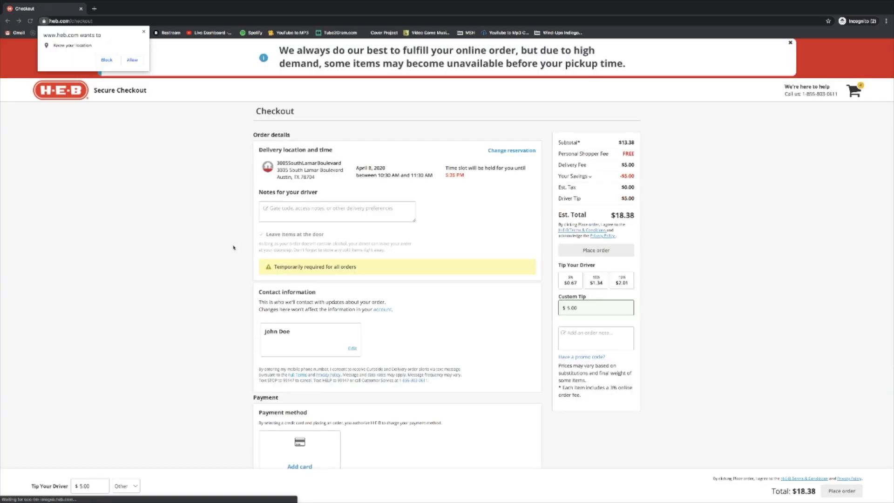
- Dismiss Chrome's location permission prompt on the checkout page
scroll(194, 158, "down", 1)
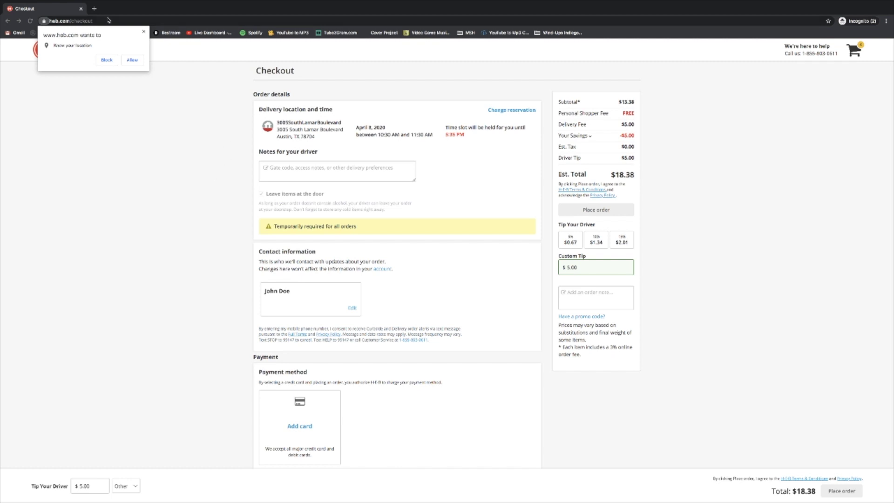
left_click(144, 32)
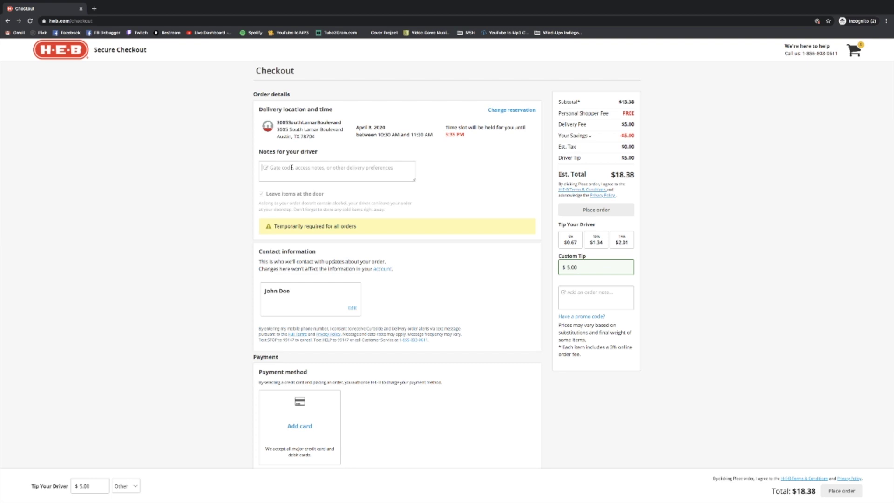
- Enter the gate code in the Notes for your driver box
left_click(292, 167)
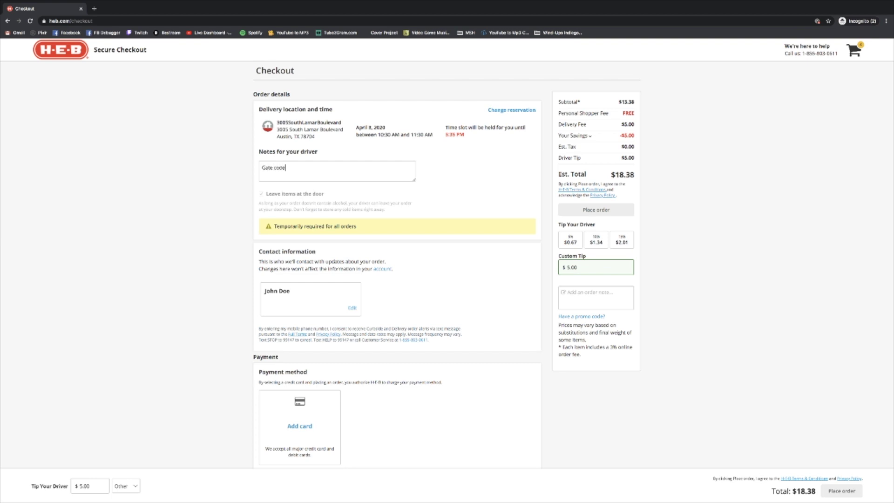
left_click_drag(274, 226, 367, 228)
left_click(364, 228)
- Change the custom driver tip from 5.00 to 7.00
scroll(402, 219, "down", 2)
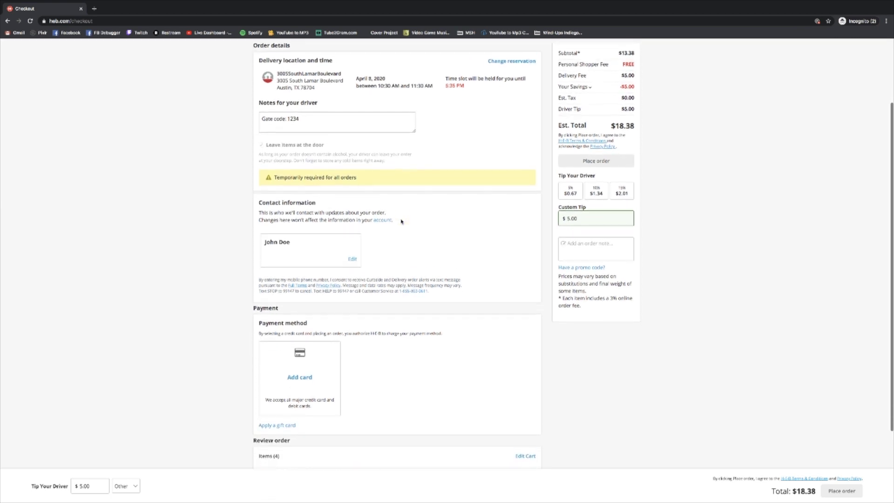
scroll(398, 226, "down", 1)
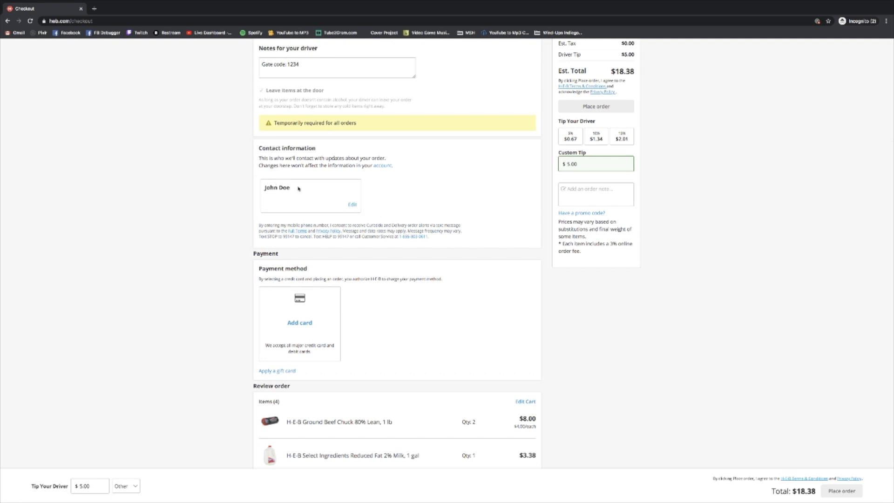
scroll(336, 204, "down", 1)
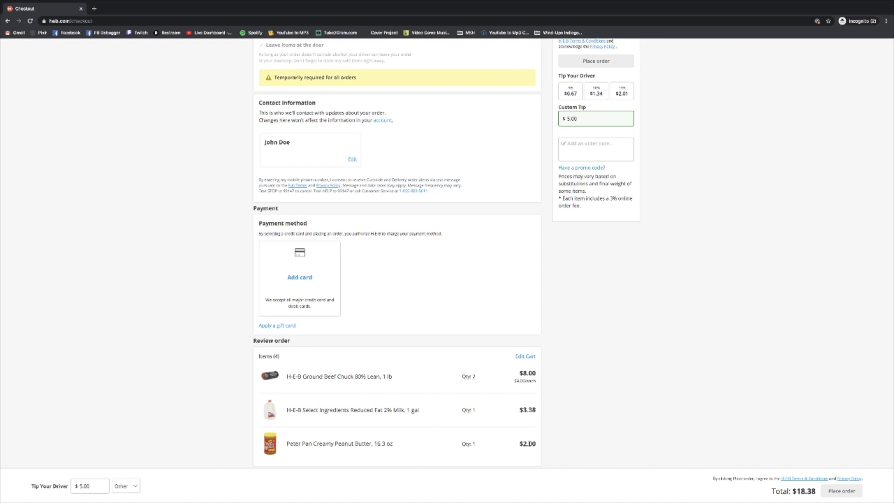
scroll(512, 206, "up", 2)
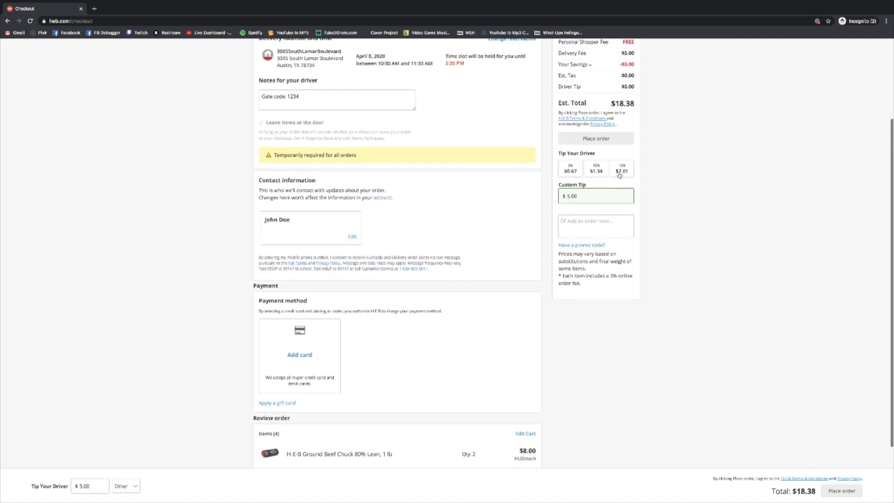
double_click(601, 196)
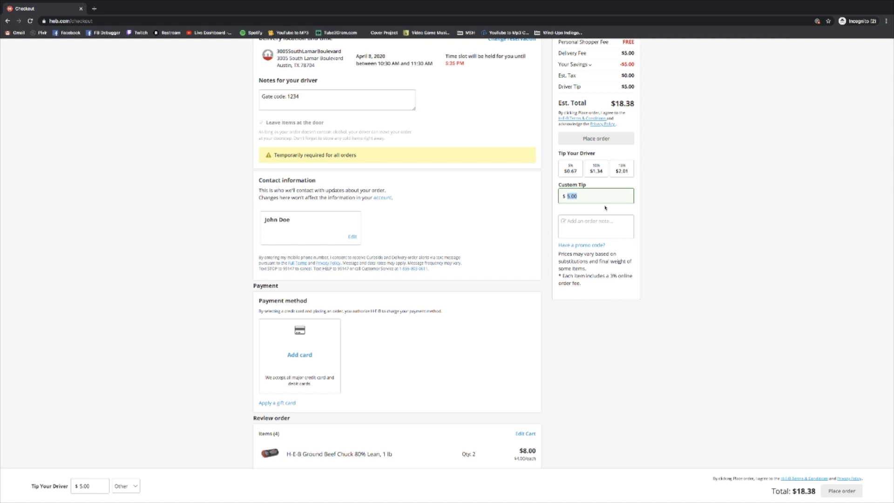
key("BackSpace")
type("7.00")
- Save the order note 'Thank you!', bringing the total to $20.38
left_click(621, 223)
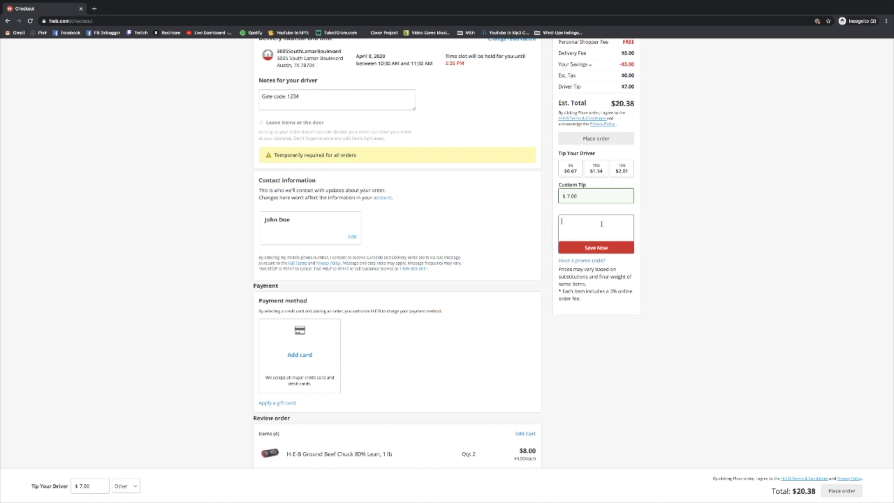
type("Thank you!")
left_click(600, 248)
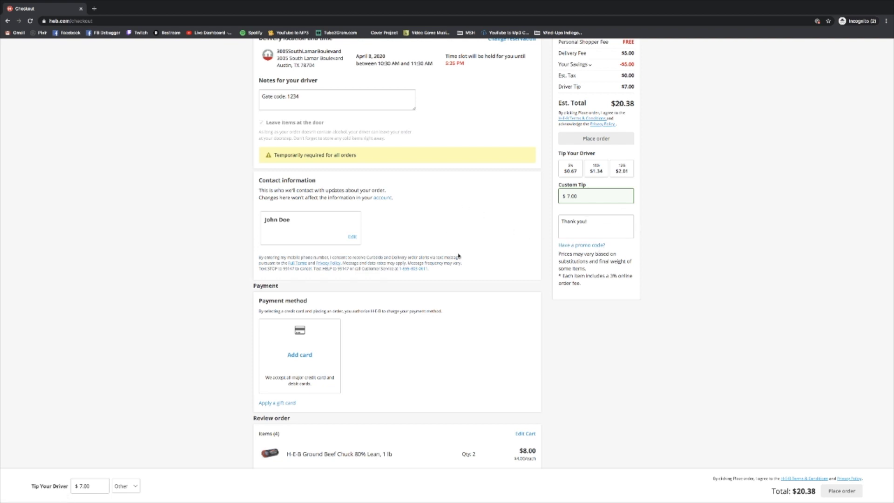
scroll(472, 265, "down", 2)
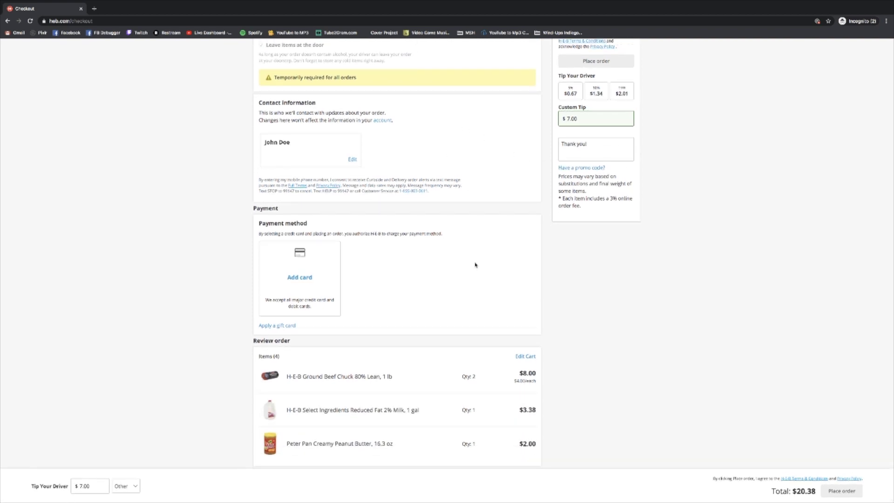
- Open the Add New Card form and enter a test card number
left_click(302, 279)
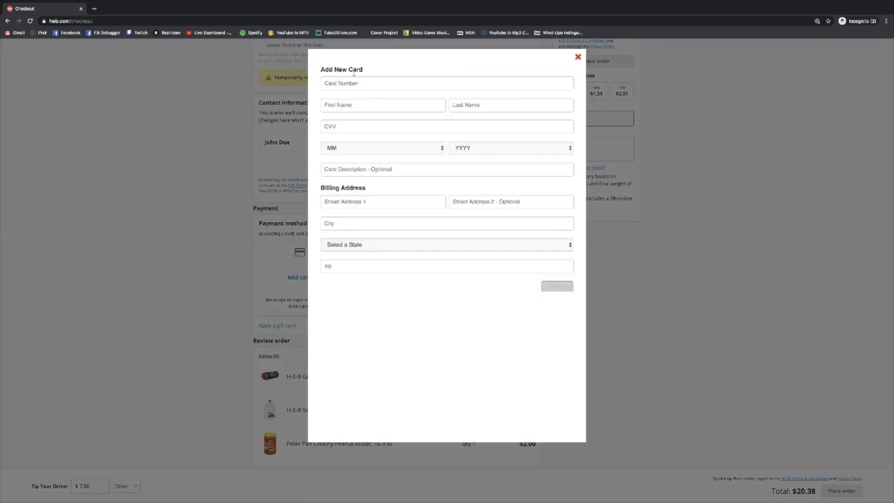
left_click(349, 83)
left_click(377, 71)
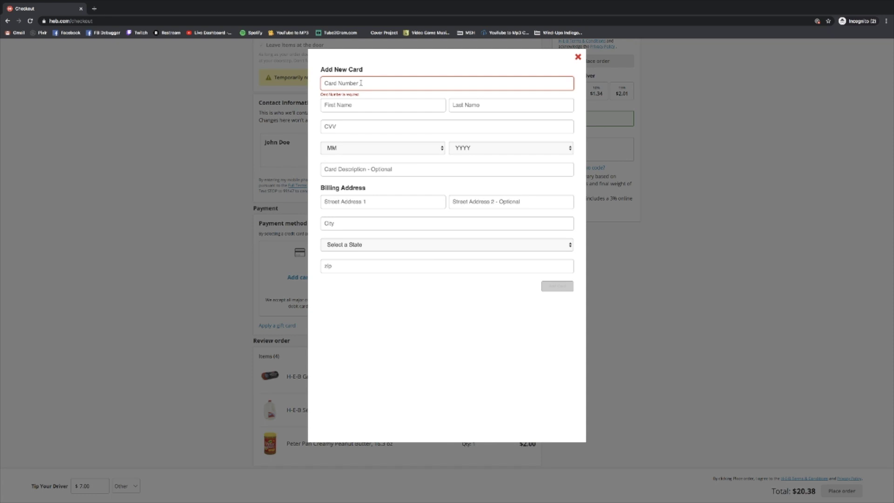
left_click(361, 83)
type("12")
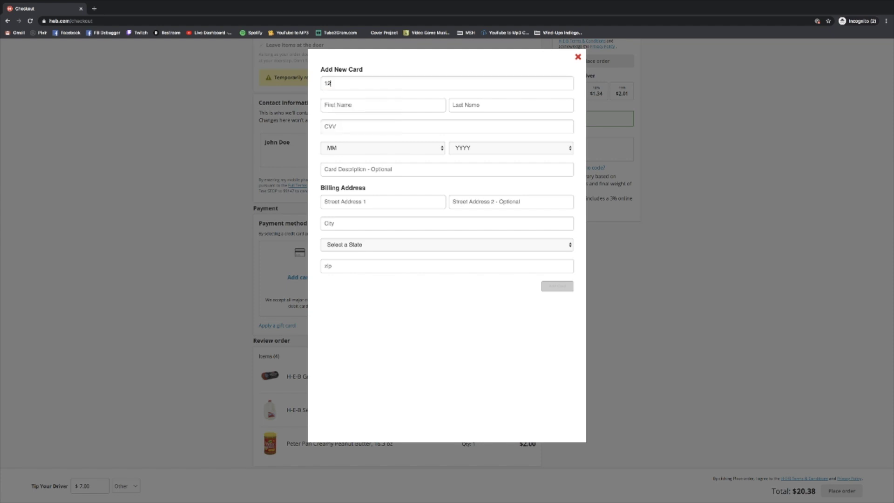
type("34567891011123")
- Fill in the cardholder's first and last name and the security code
left_click(358, 104)
type("Joe")
key("BackSpace")
key("BackSpace")
type("ohn")
key("Tab")
type("Doe")
left_click(342, 127)
type("123")
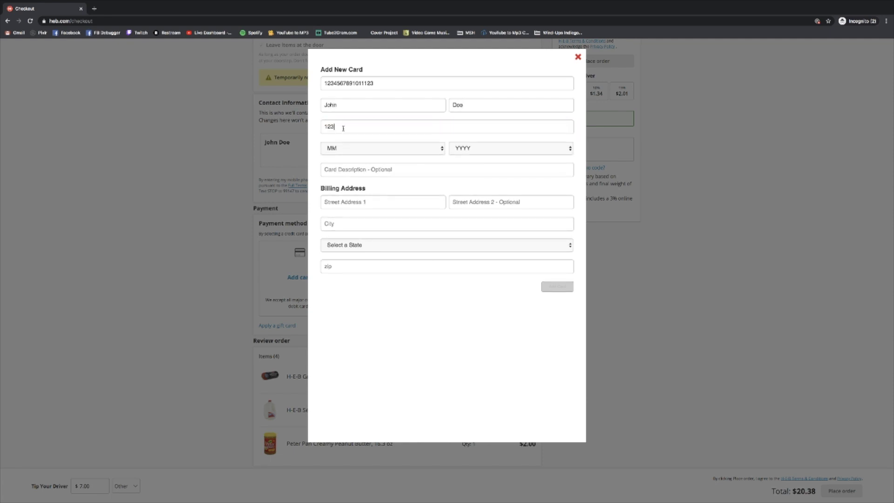
- Set expiry to 01/2022, describe the card as 'My Card', and enter the billing street and city
left_click(363, 148)
left_click(364, 155)
left_click(489, 148)
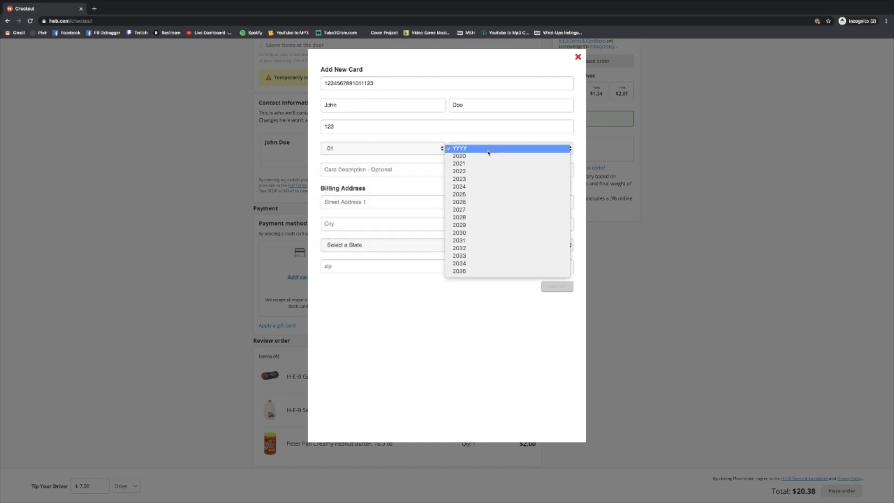
left_click(476, 172)
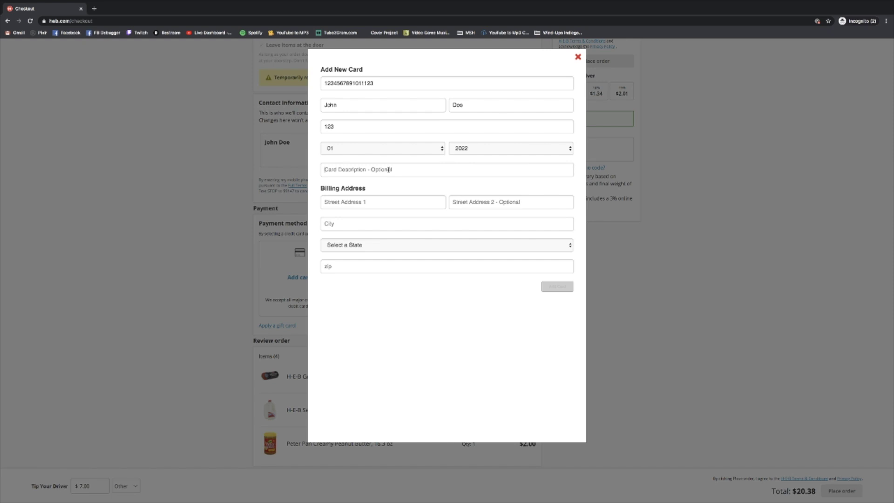
left_click(388, 170)
type("My card")
key("BackSpace")
type("Card")
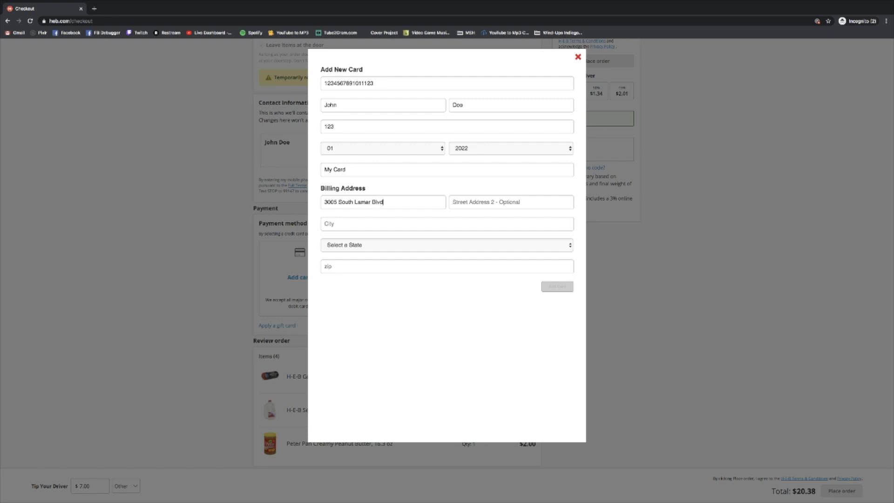
type("Austin")
- Choose TX as billing state, enter the zip code, then close the card form unsaved
left_click(381, 246)
scroll(368, 261, "down", 5)
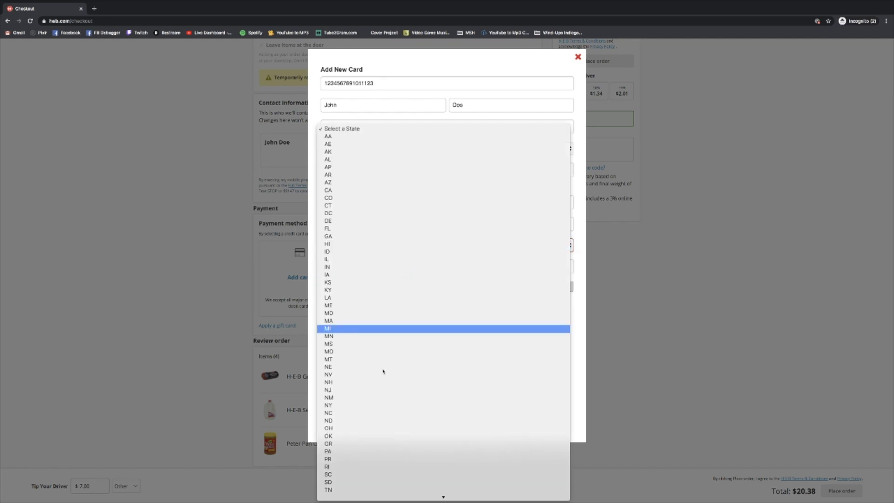
left_click(363, 443)
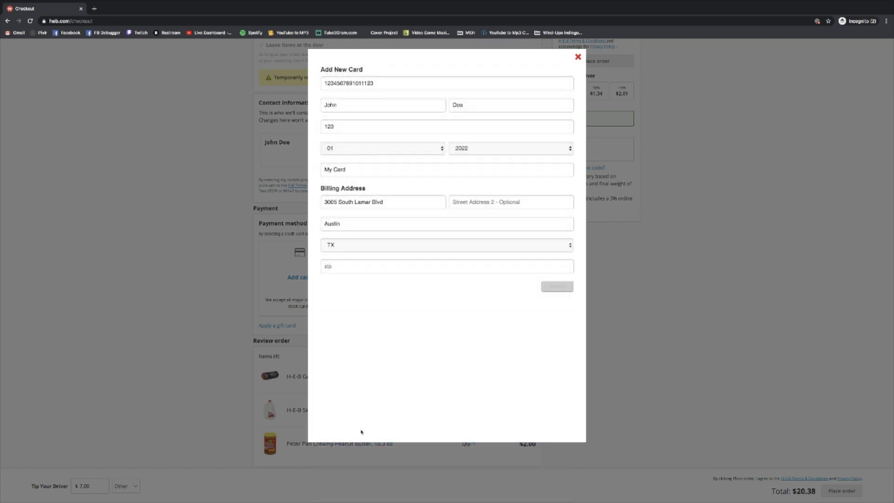
left_click(345, 270)
type("78705")
left_click(578, 58)
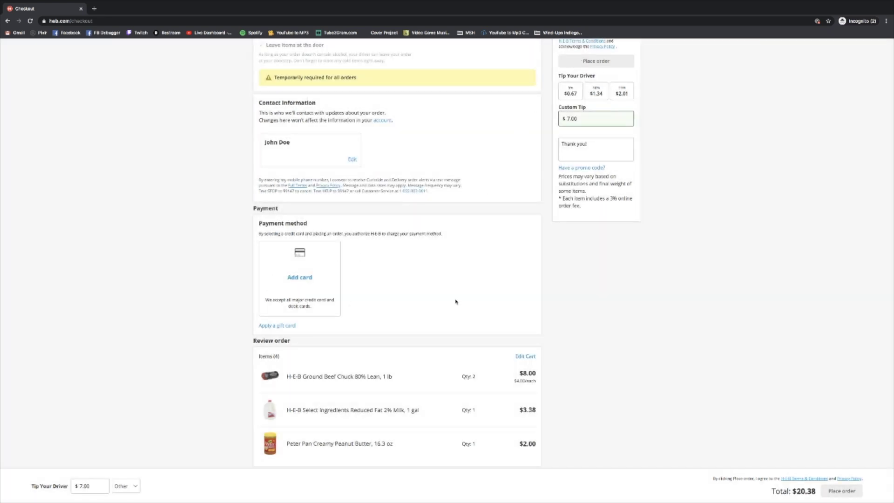
scroll(475, 237, "up", 4)
scroll(389, 303, "down", 1)
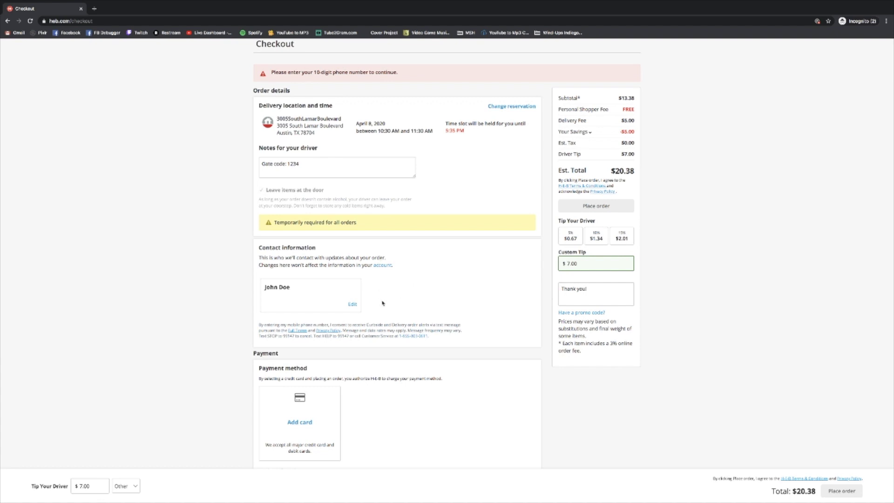
- Edit the contact card to add a phone number and save the contact info
left_click(352, 304)
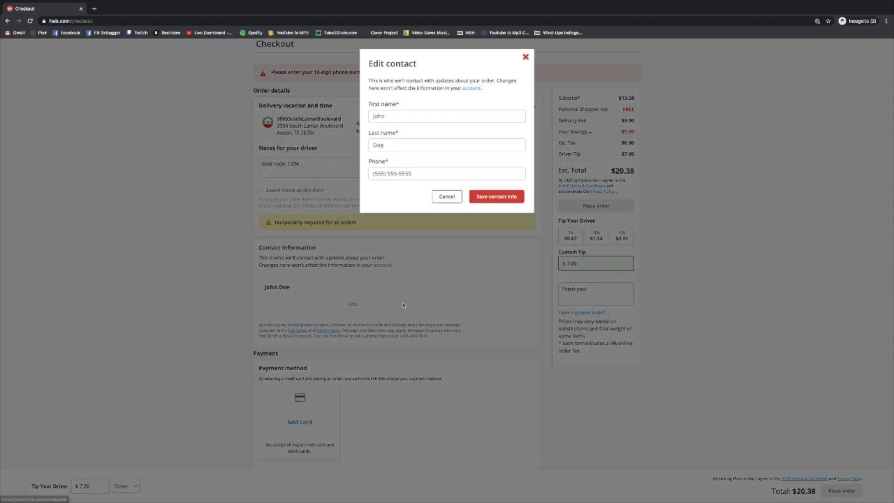
left_click(378, 173)
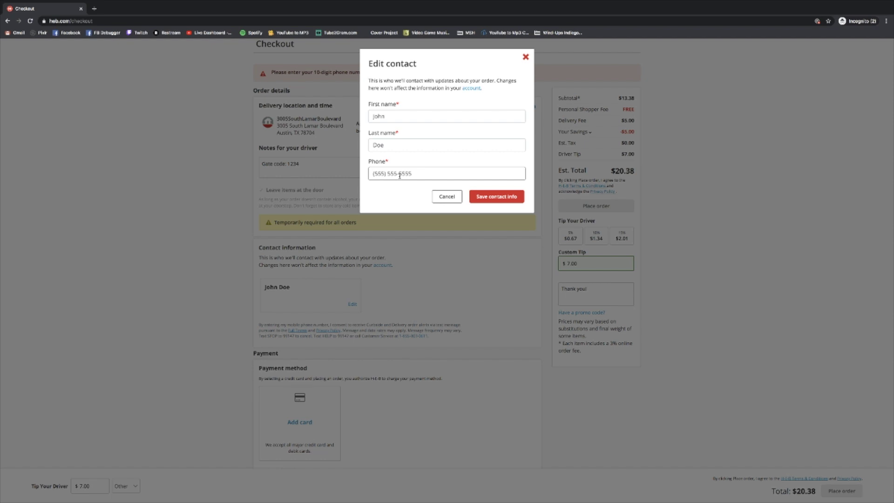
type("1 233 555 1234")
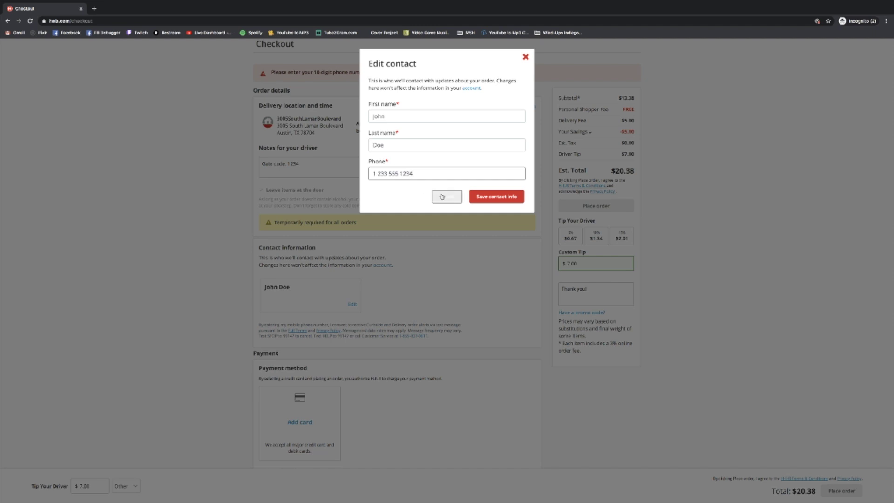
left_click(491, 197)
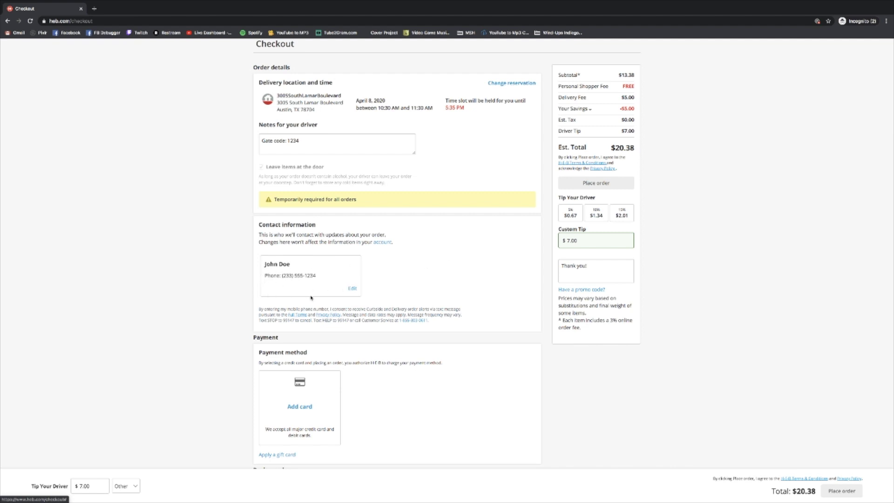
- Attempt to place the order and review the resulting select-or-add credit card warning
left_click(592, 184)
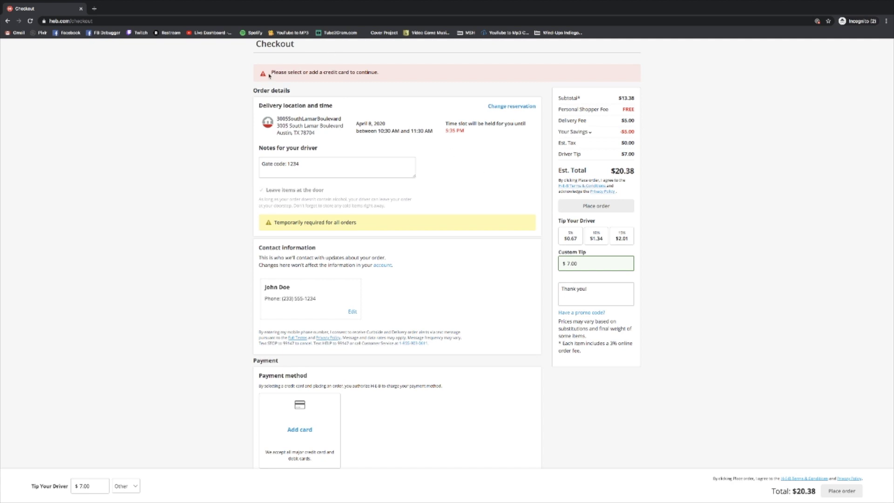
left_click_drag(272, 73, 385, 76)
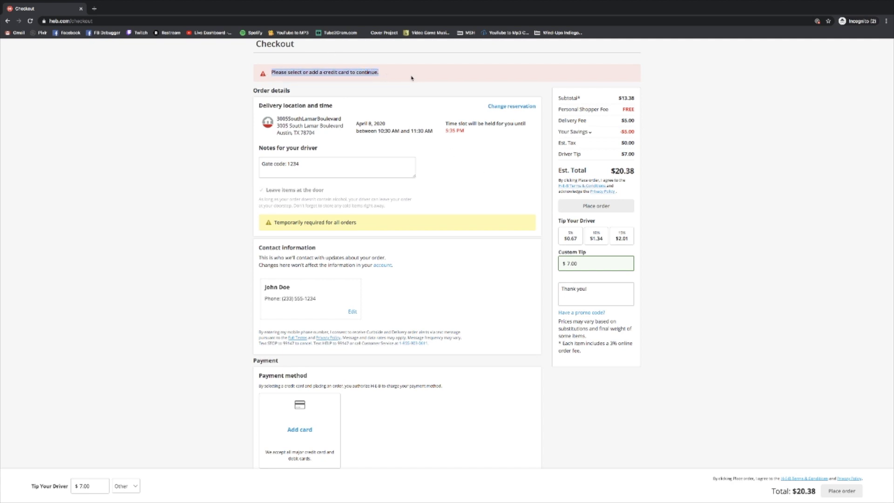
scroll(412, 77, "up", 1)
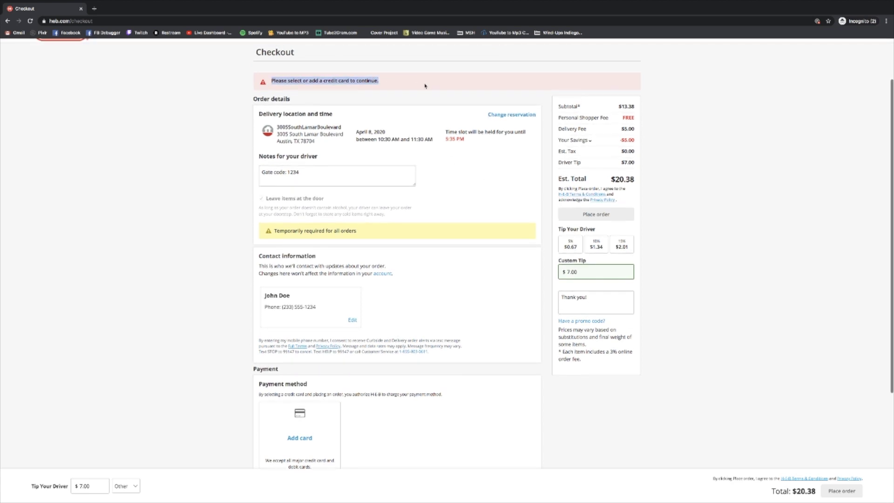
scroll(437, 143, "down", 2)
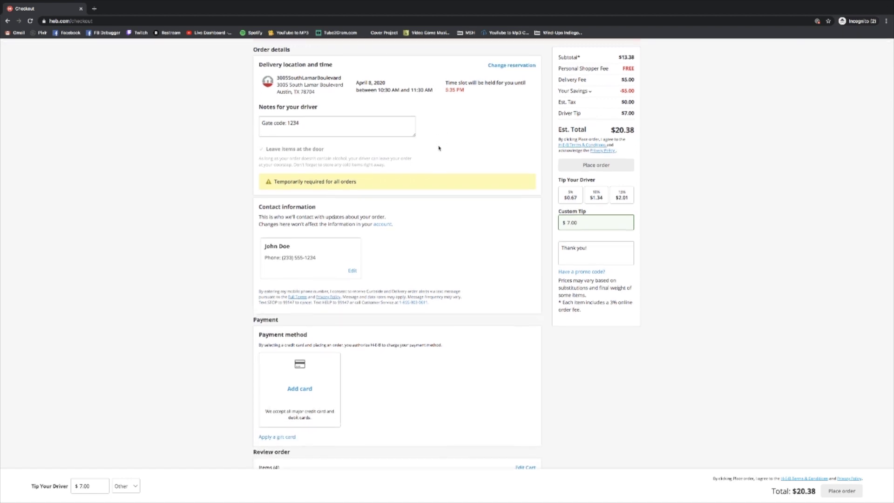
scroll(441, 154, "down", 2)
scroll(441, 157, "down", 3)
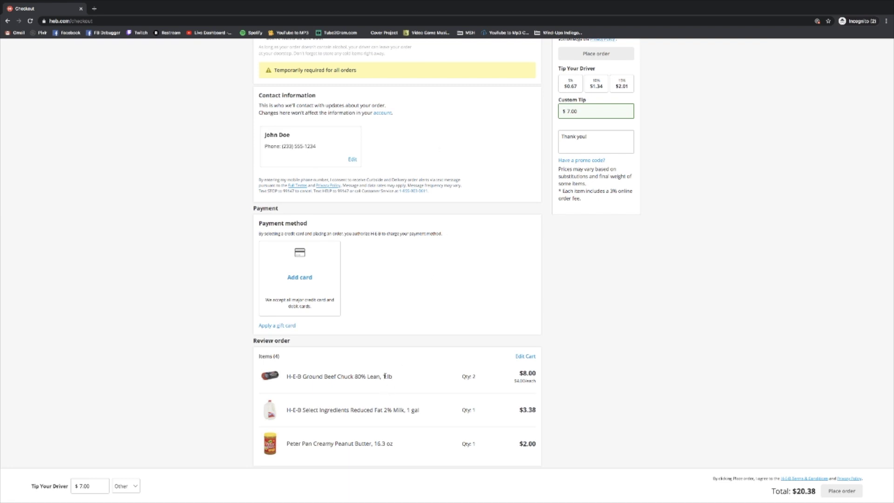
scroll(455, 232, "up", 4)
scroll(455, 232, "up", 2)
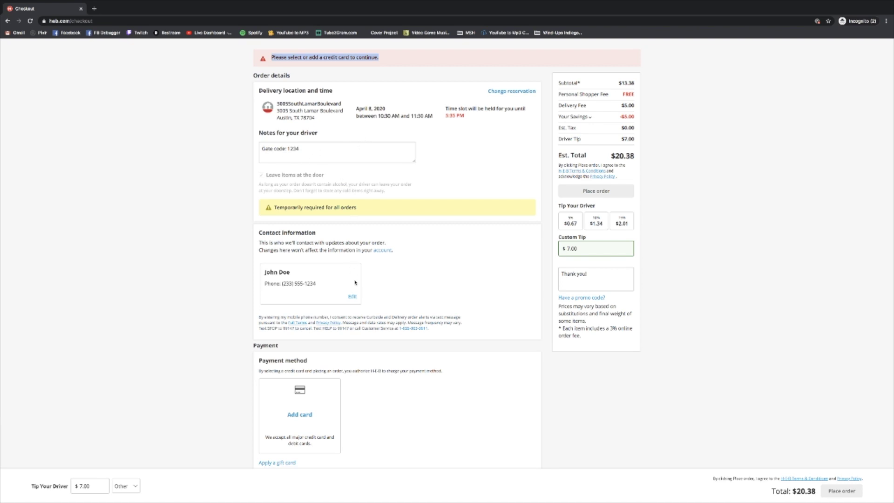
scroll(355, 295, "down", 3)
scroll(355, 294, "down", 1)
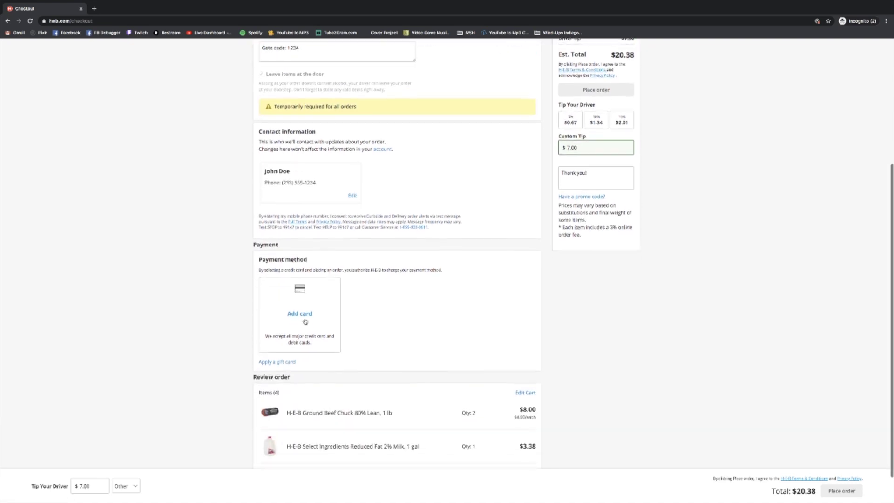
scroll(463, 305, "up", 1)
scroll(467, 303, "up", 5)
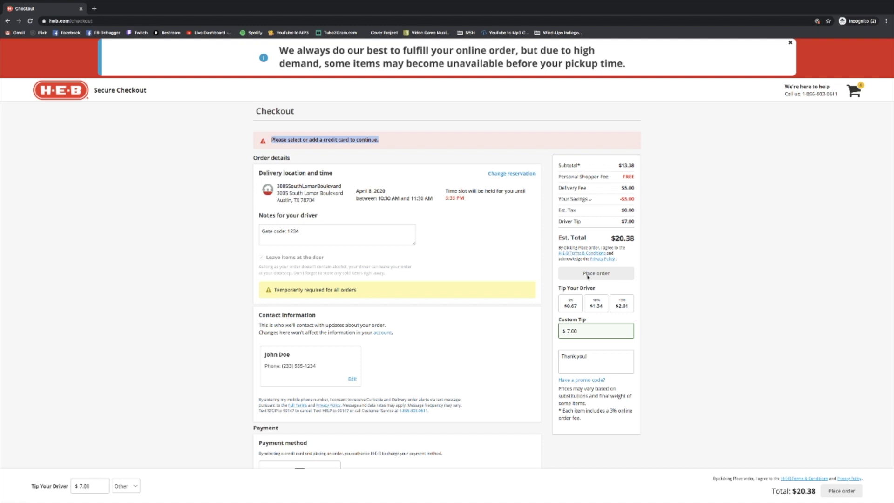
- Check the delivery slot details: April 8, 2020, 10:30 AM to 11:30 AM
left_click_drag(355, 191, 379, 199)
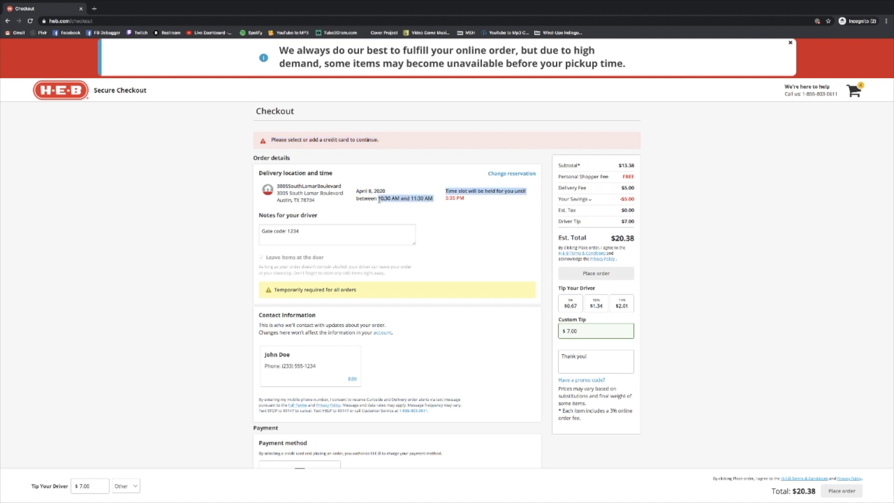
left_click(380, 199)
left_click_drag(435, 201, 371, 200)
left_click(424, 215)
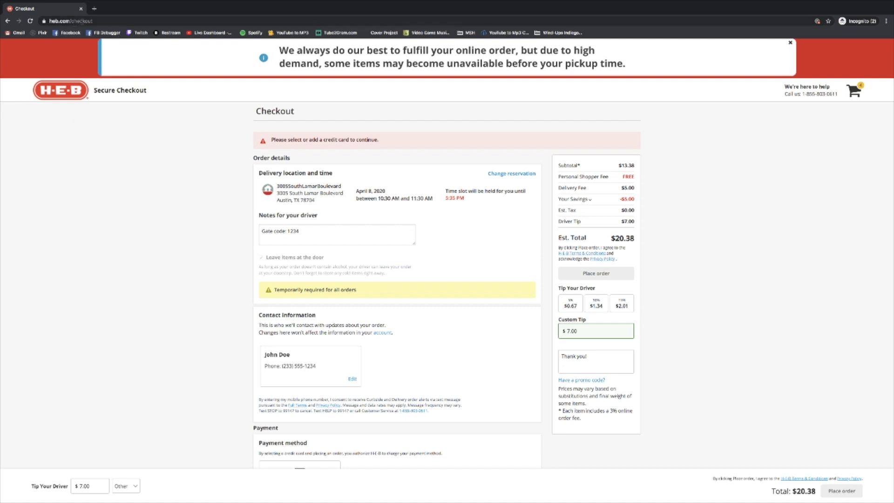
- Leave checkout by removing 'checkout' from the web address, landing on the login page
double_click(112, 21)
key("BackSpace")
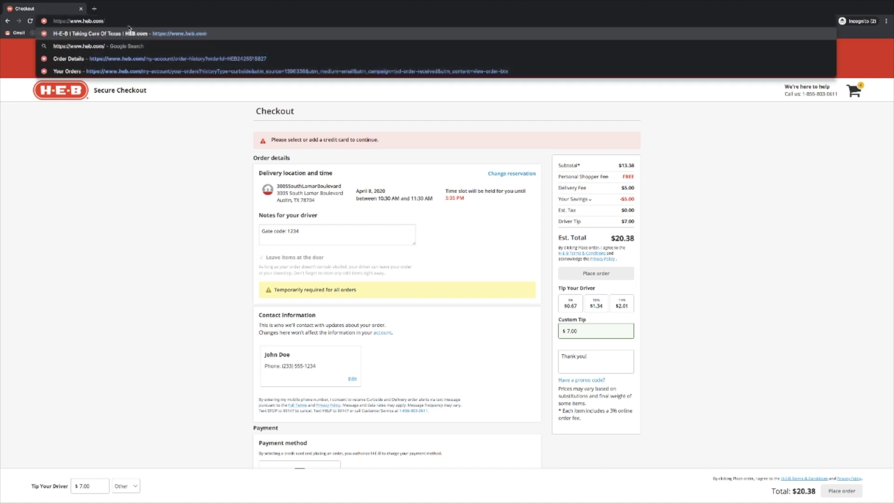
key("Return")
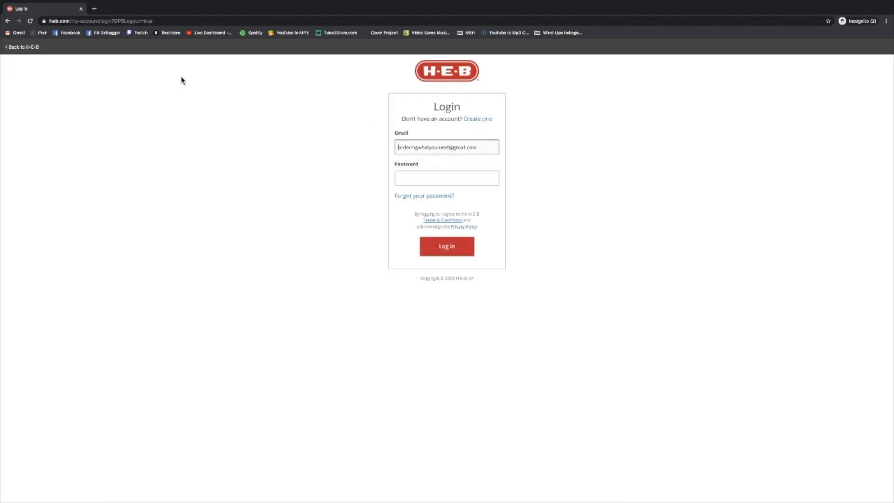
- Edit the login page address back to heb.com to reach the signed-out home page
left_click(82, 20)
left_click(103, 21)
left_click_drag(102, 21, 188, 21)
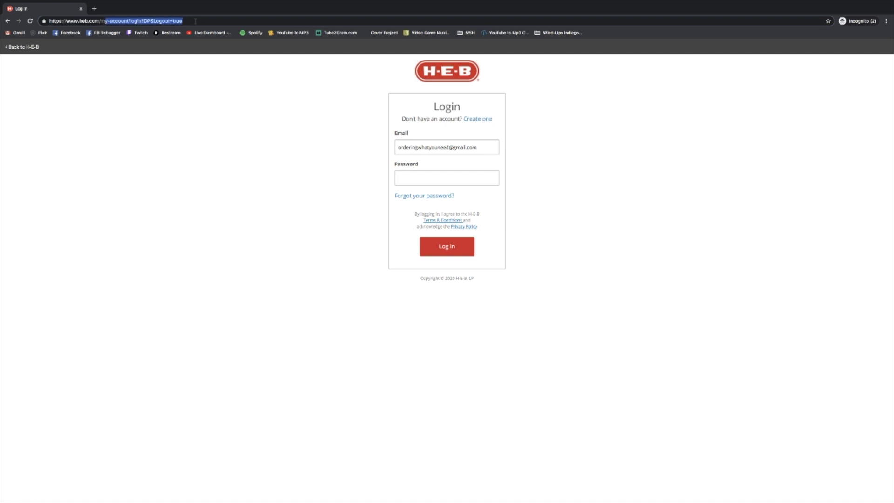
type("m")
key("Return")
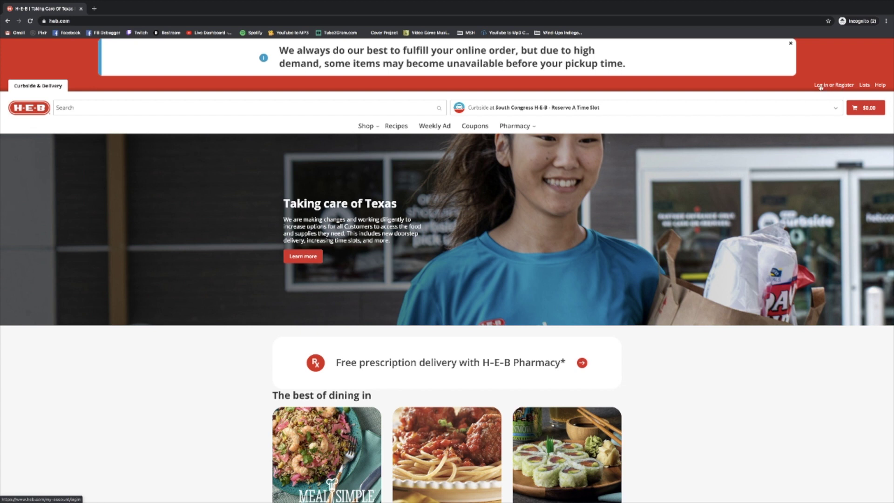
- Log back into the H-E-B account with its password and open the account menu
left_click(820, 85)
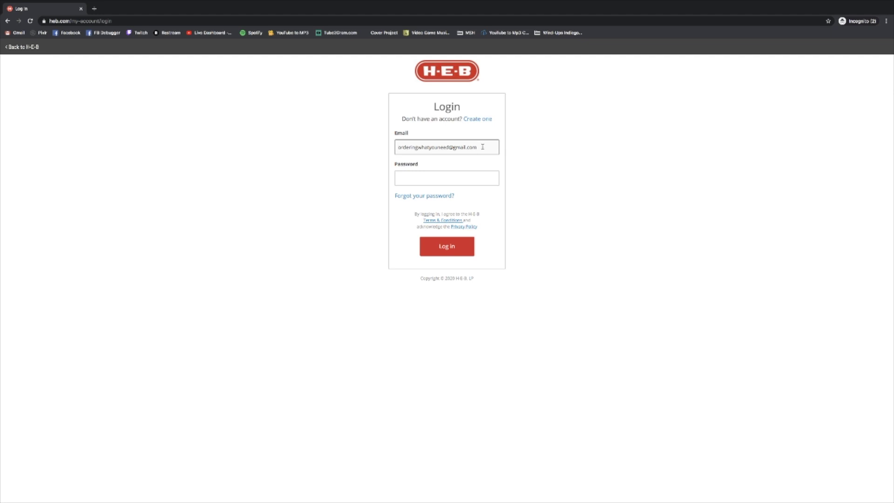
left_click(444, 179)
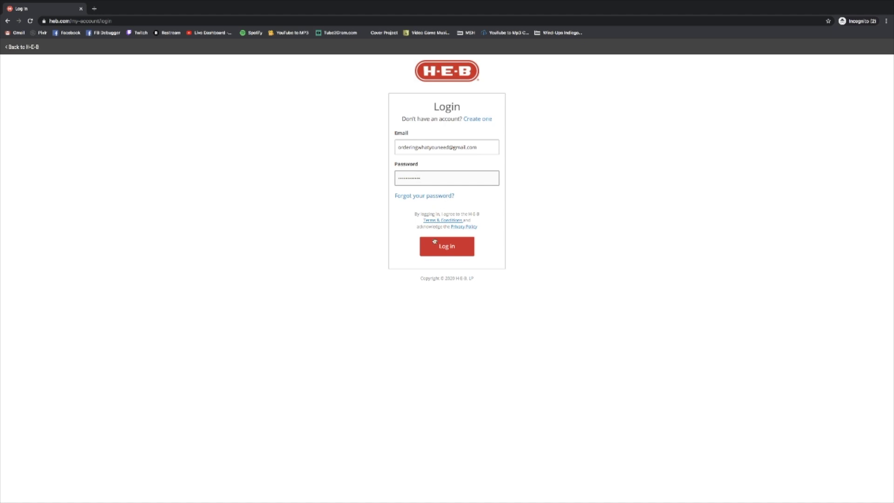
left_click(445, 249)
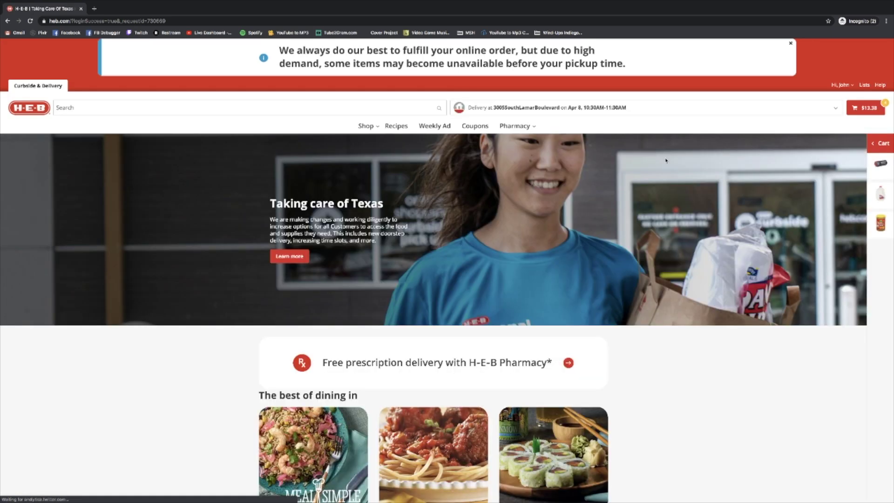
left_click(850, 86)
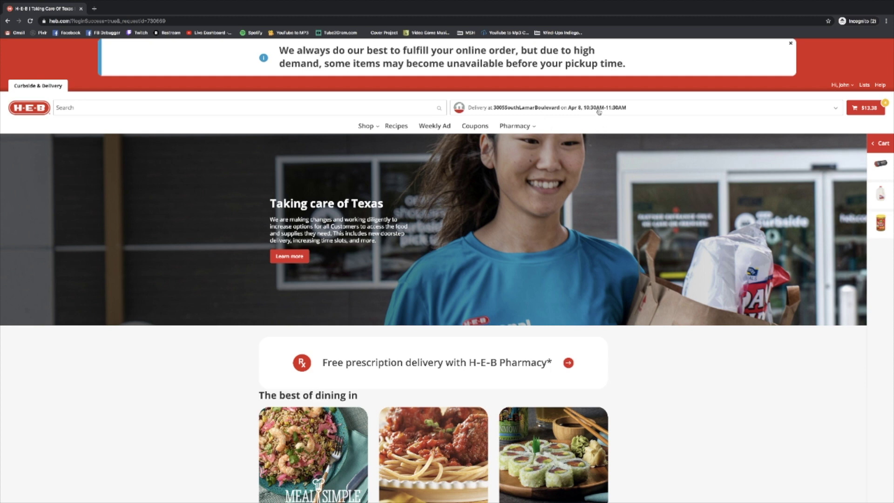
- Move the delivery from Apr 8 to Sat Apr 11, 11:00AM–12:00PM
left_click(554, 108)
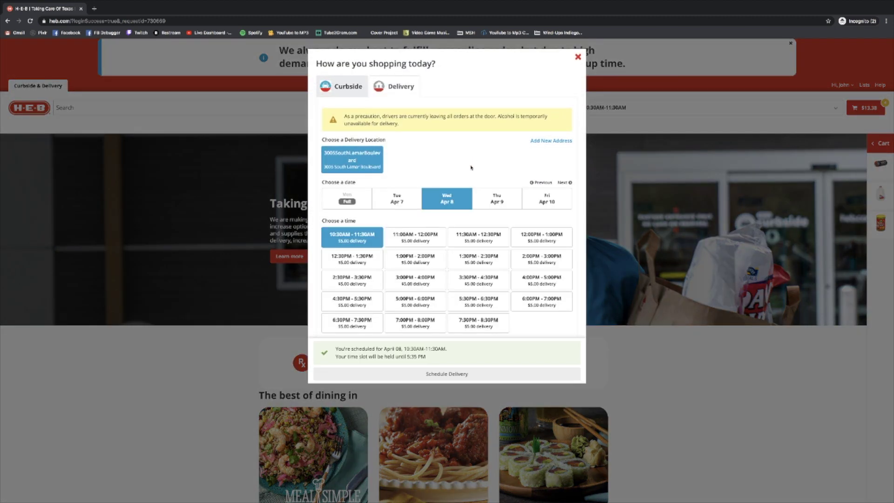
left_click(565, 182)
left_click(550, 198)
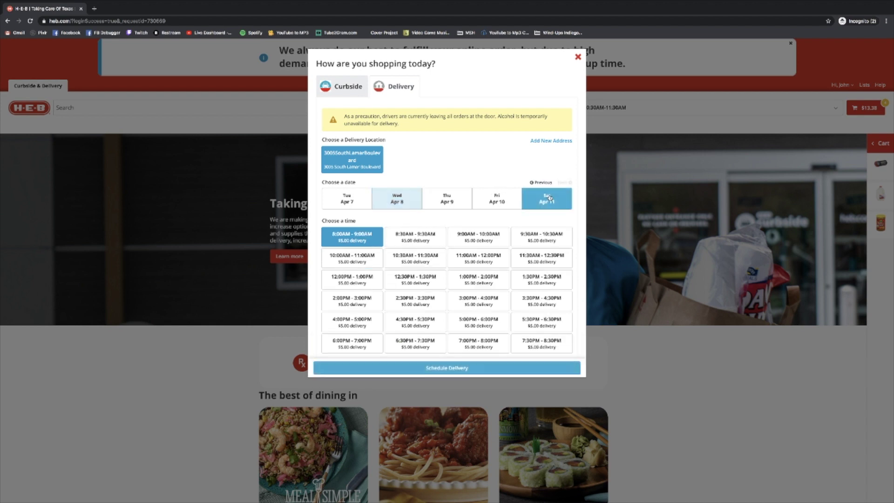
left_click(472, 259)
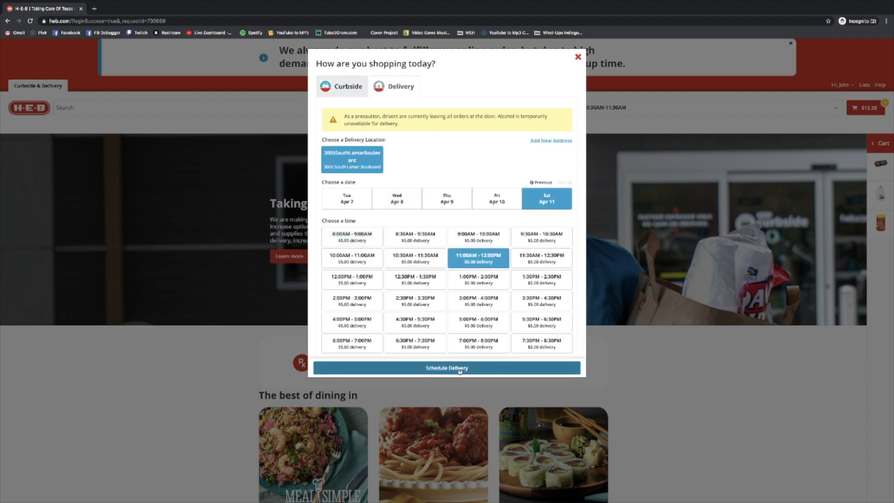
left_click(460, 369)
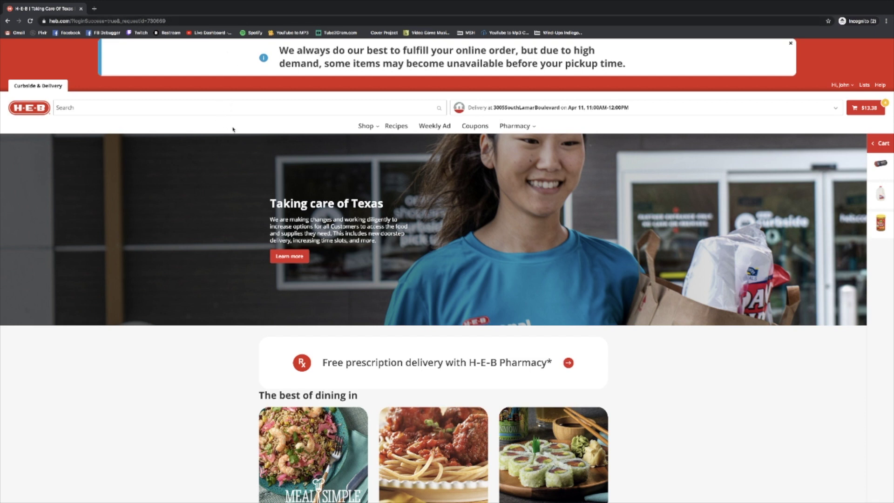
mouse_move(388, 498)
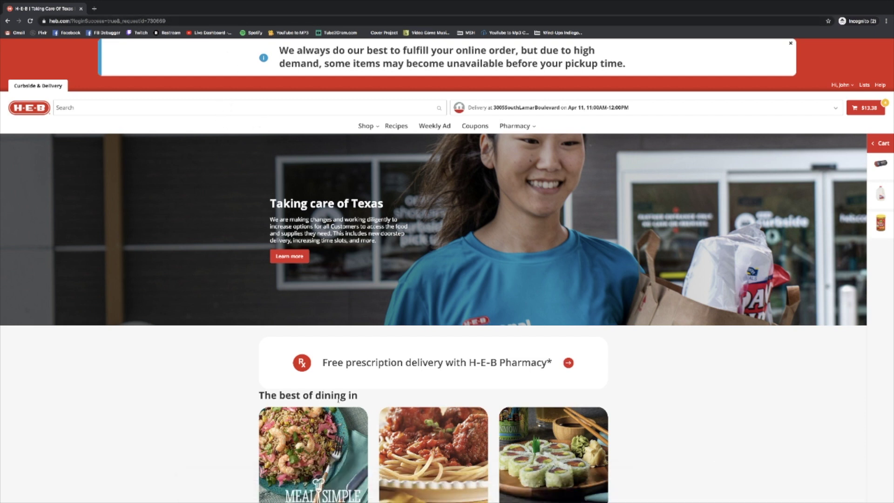